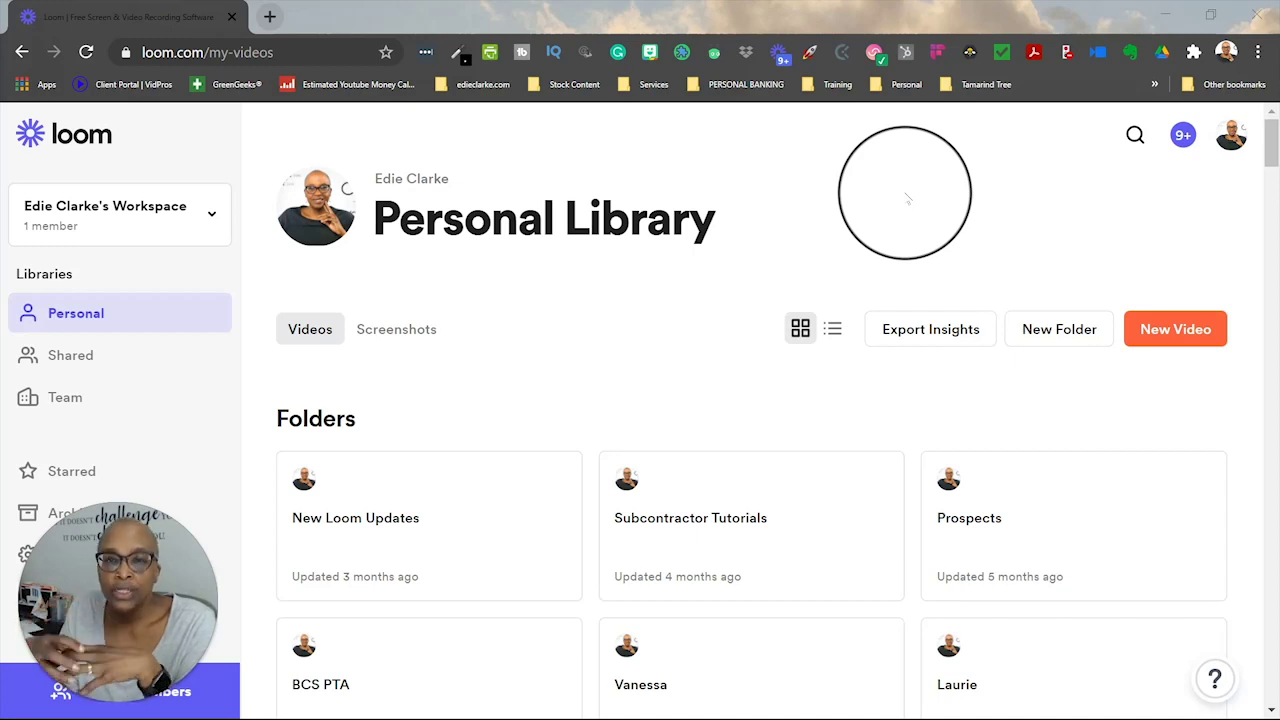
Open Loom's What's New page and browse the release notes from January 2021 back to October 2020
{"action": "left_click", "coordinate": [1237, 152]}
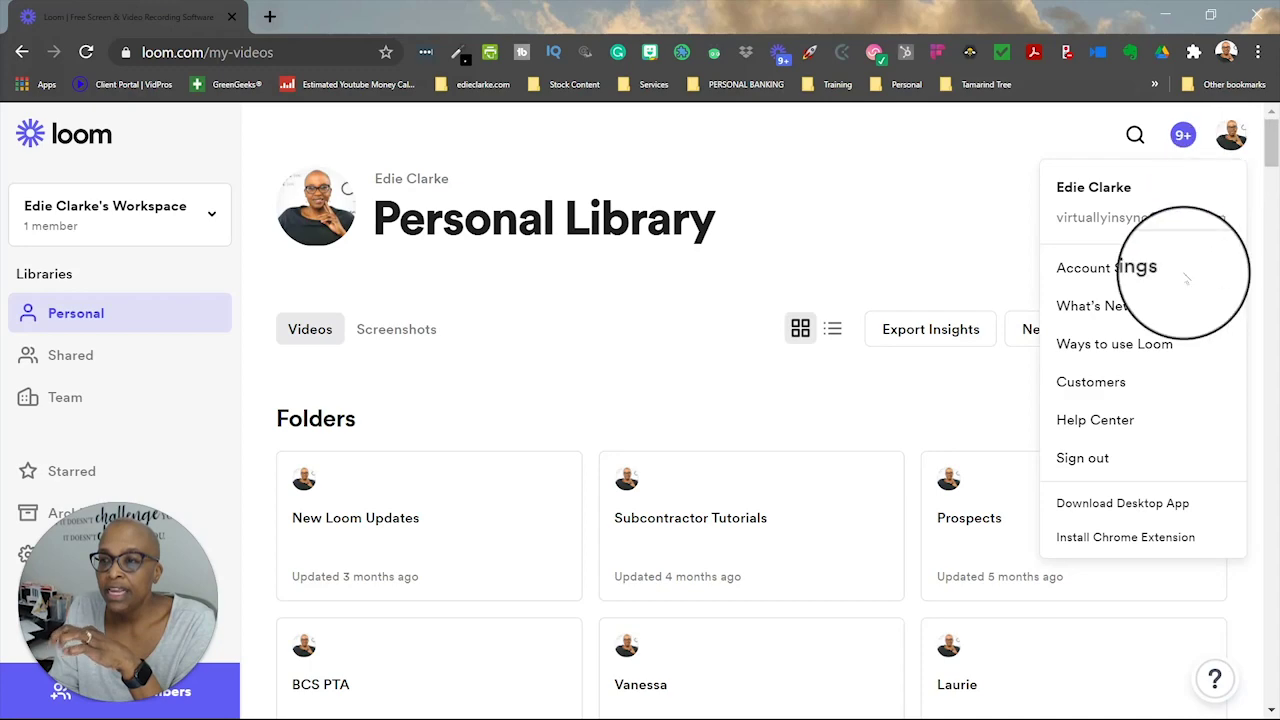
{"action": "left_click", "coordinate": [1105, 309]}
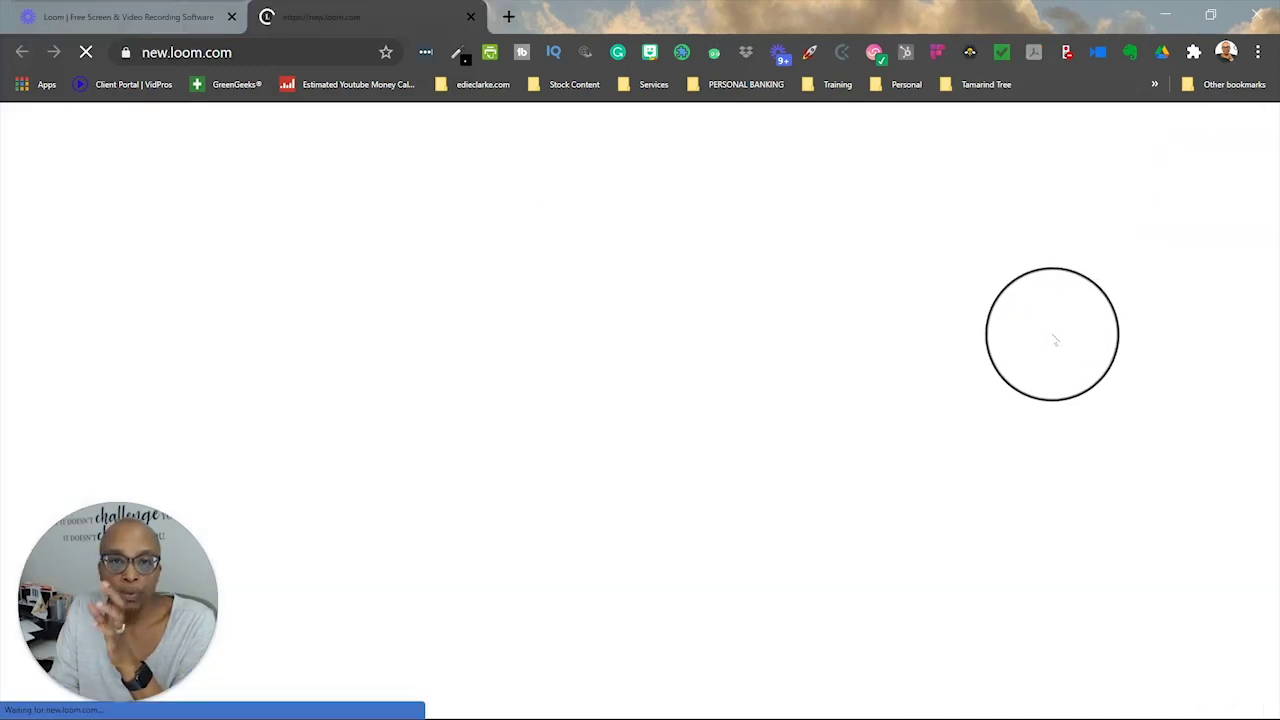
{"action": "scroll", "coordinate": [905, 395], "scroll_direction": "down", "scroll_amount": 4}
{"action": "scroll", "coordinate": [905, 397], "scroll_direction": "down", "scroll_amount": 2}
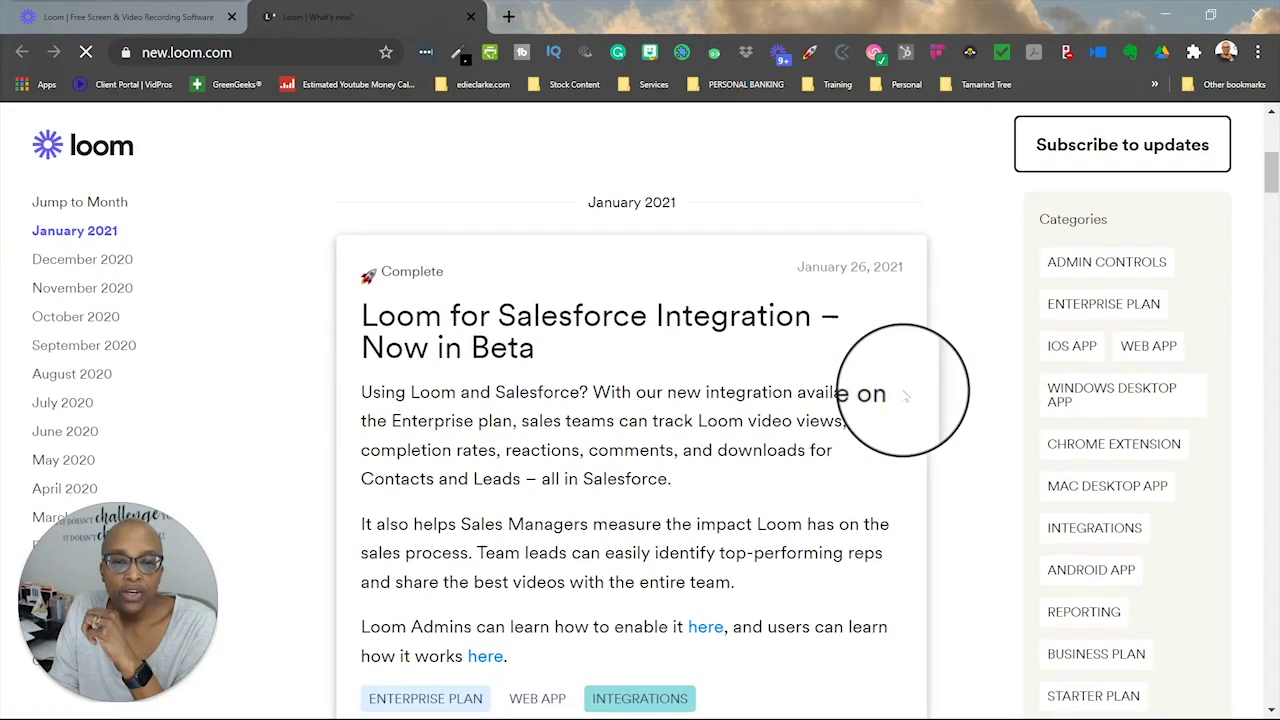
{"action": "scroll", "coordinate": [800, 418], "scroll_direction": "down", "scroll_amount": 2}
{"action": "scroll", "coordinate": [800, 418], "scroll_direction": "down", "scroll_amount": 3}
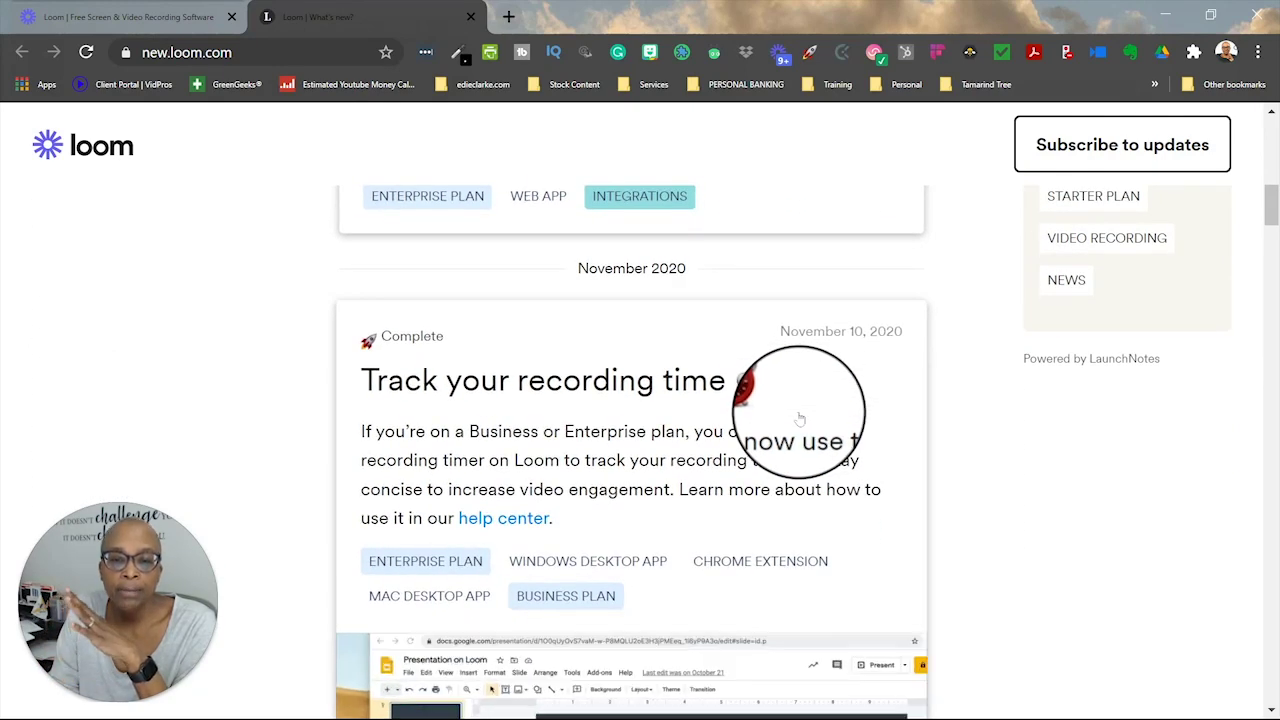
{"action": "scroll", "coordinate": [855, 421], "scroll_direction": "down", "scroll_amount": 8}
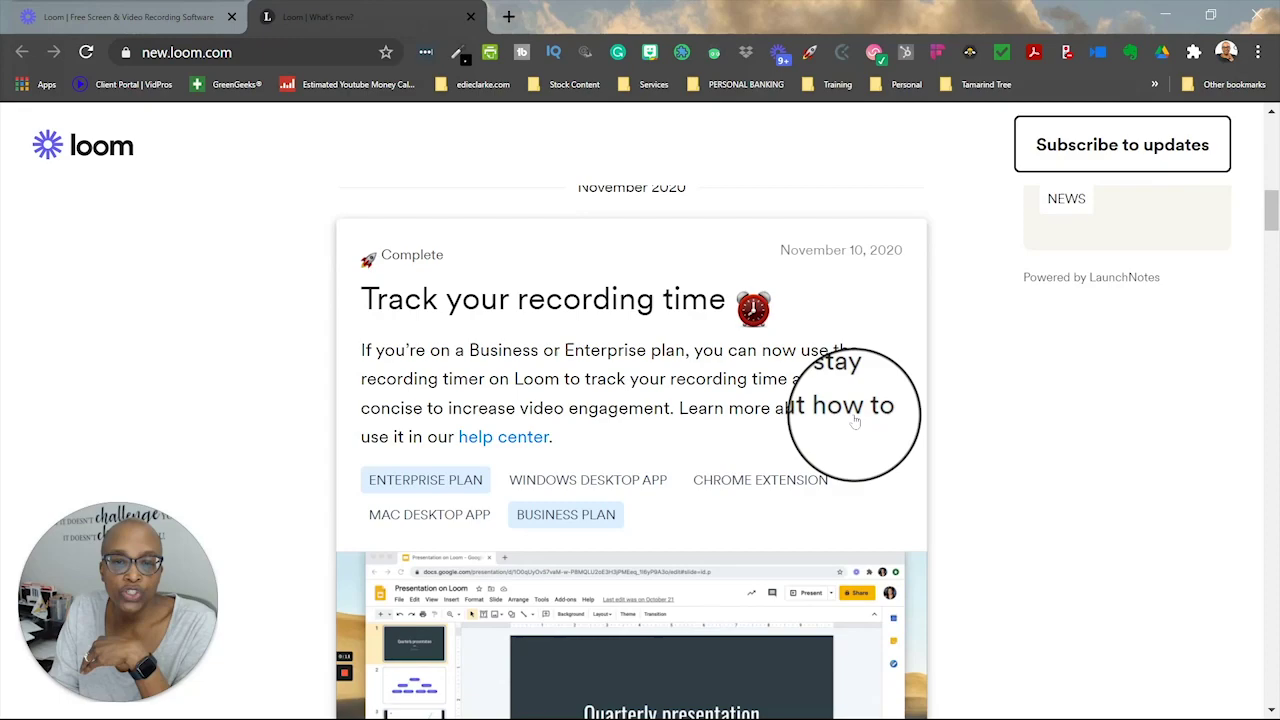
{"action": "scroll", "coordinate": [855, 421], "scroll_direction": "down", "scroll_amount": 10}
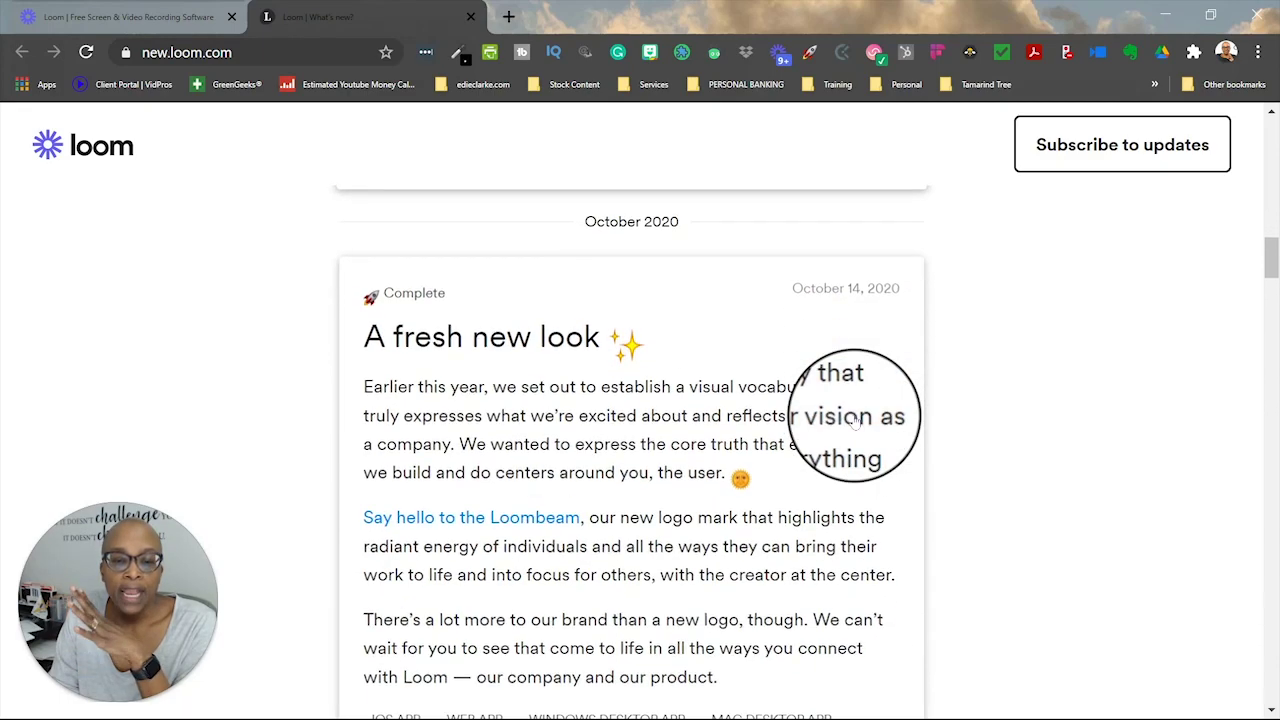
{"action": "scroll", "coordinate": [855, 421], "scroll_direction": "down", "scroll_amount": 10}
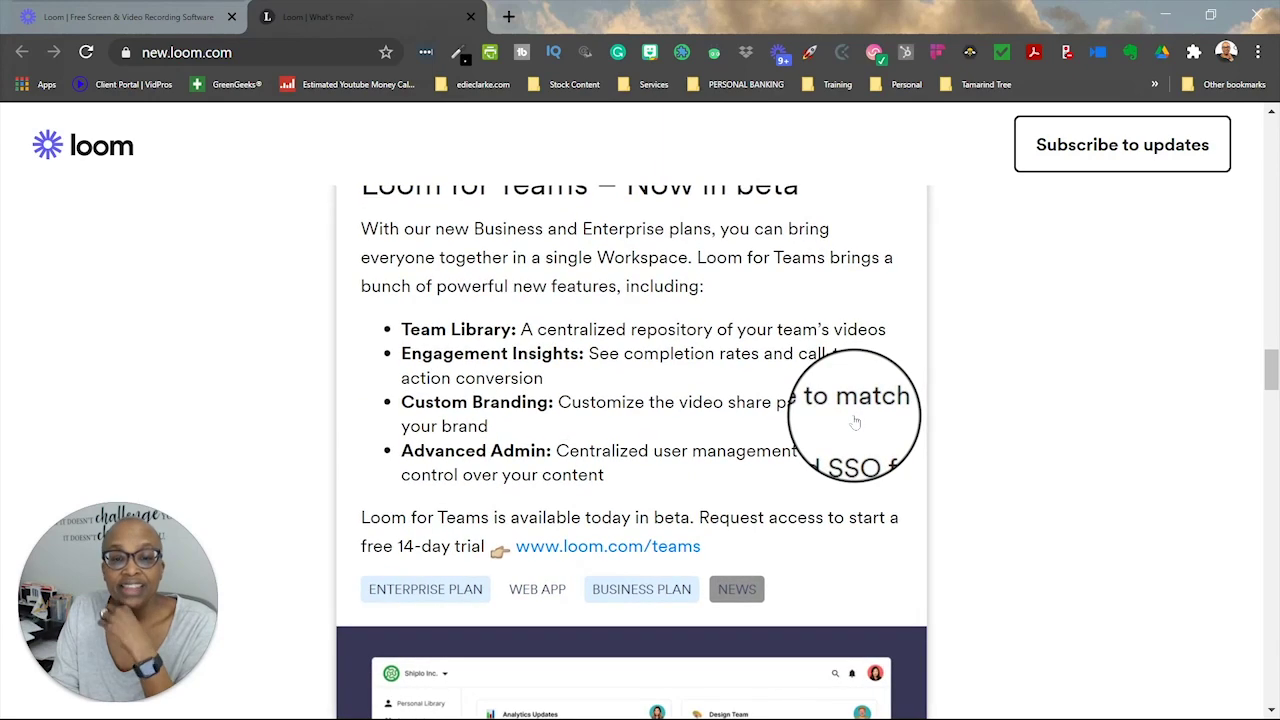
Examine the Loom for Teams and Engagement Insights announcements among the October 2020 updates
{"action": "scroll", "coordinate": [855, 421], "scroll_direction": "up", "scroll_amount": 1}
{"action": "scroll", "coordinate": [855, 421], "scroll_direction": "down", "scroll_amount": 1}
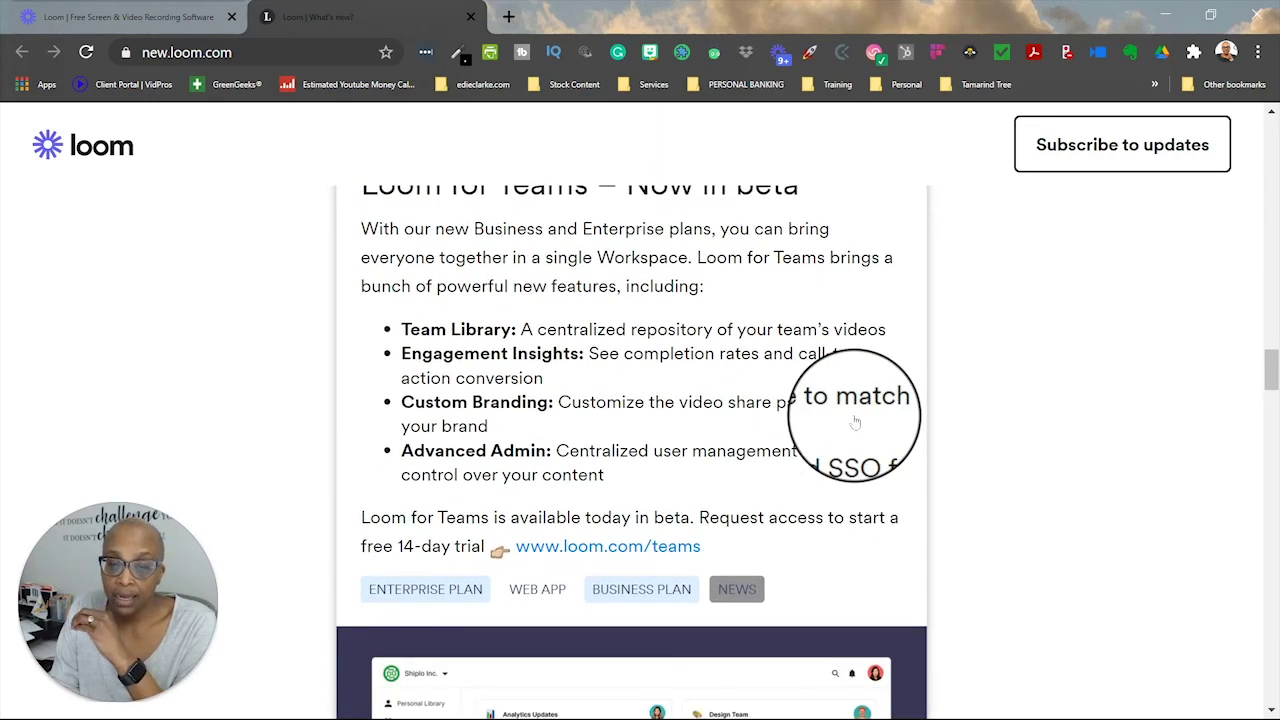
{"action": "scroll", "coordinate": [757, 271], "scroll_direction": "up", "scroll_amount": 1}
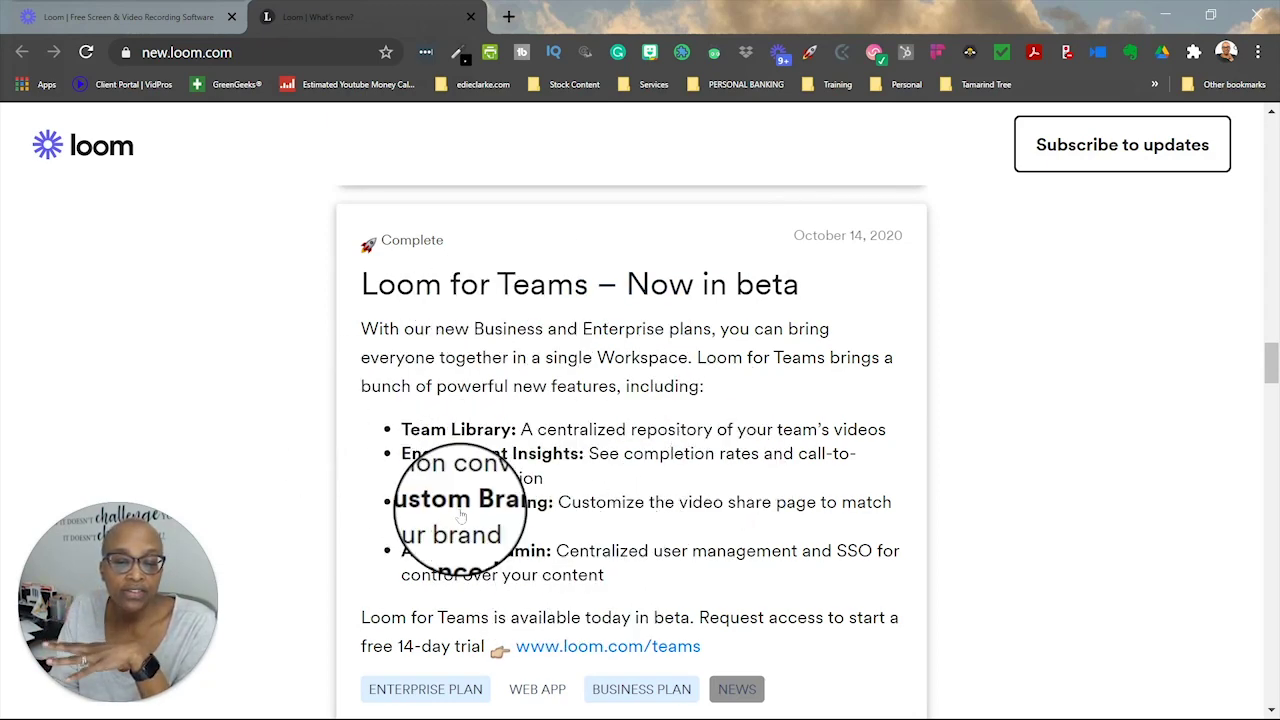
{"action": "scroll", "coordinate": [860, 430], "scroll_direction": "down", "scroll_amount": 4}
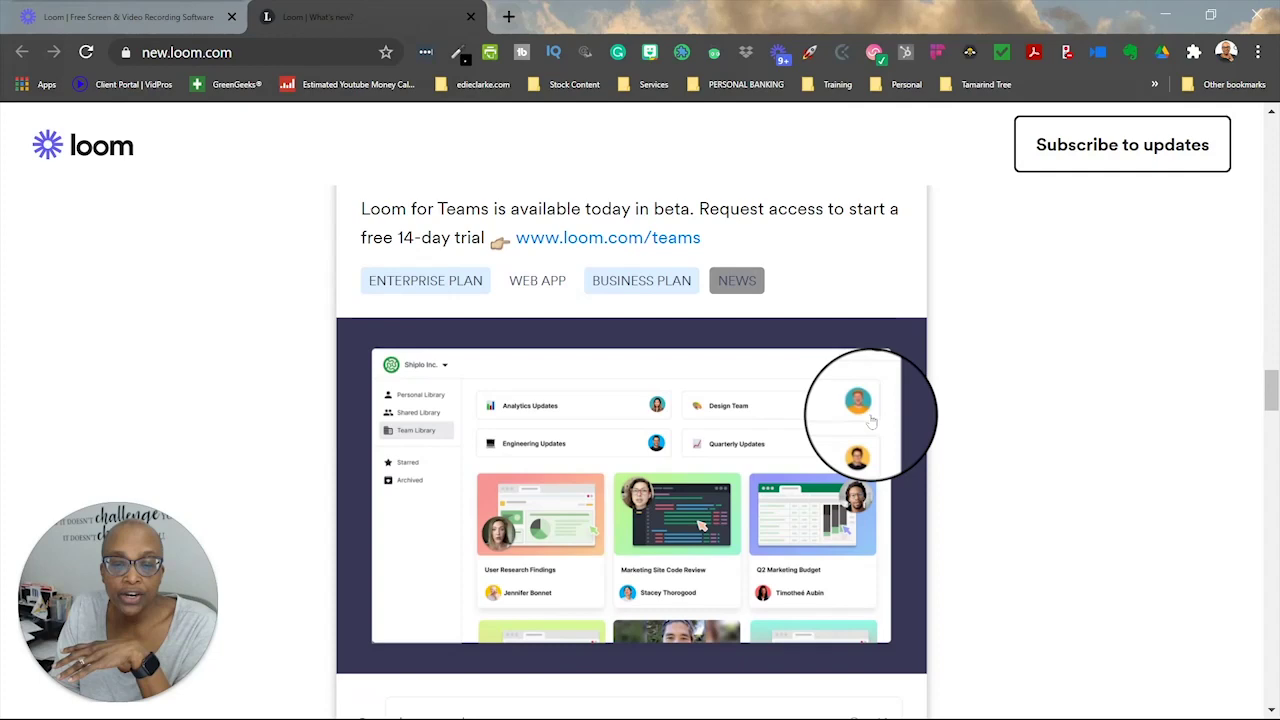
{"action": "scroll", "coordinate": [872, 422], "scroll_direction": "down", "scroll_amount": 7}
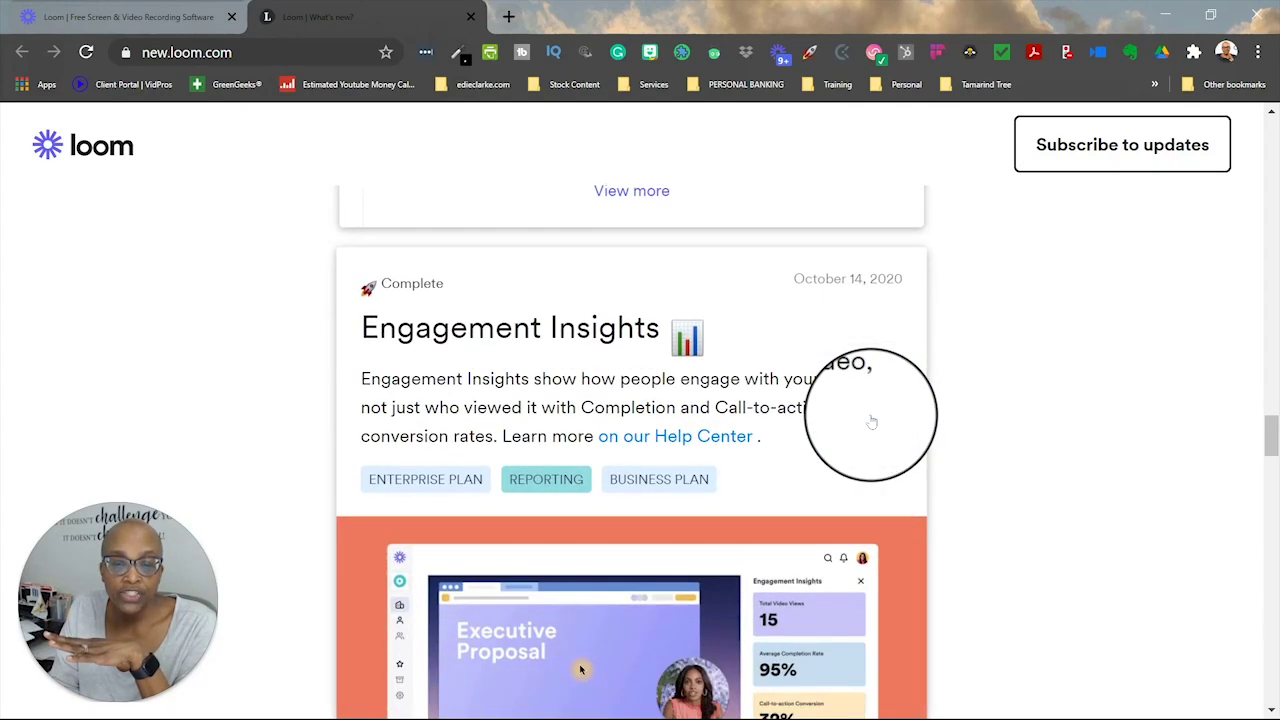
{"action": "scroll", "coordinate": [872, 422], "scroll_direction": "down", "scroll_amount": 1}
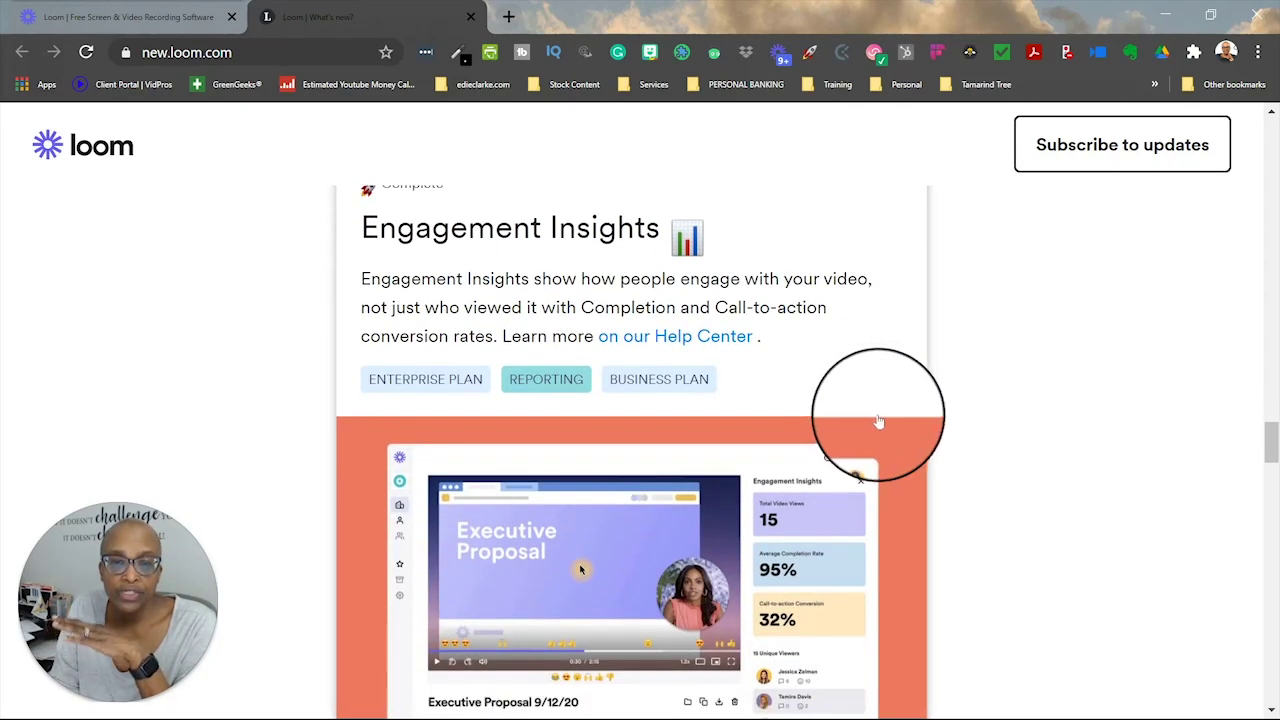
{"action": "scroll", "coordinate": [1066, 440], "scroll_direction": "up", "scroll_amount": 15}
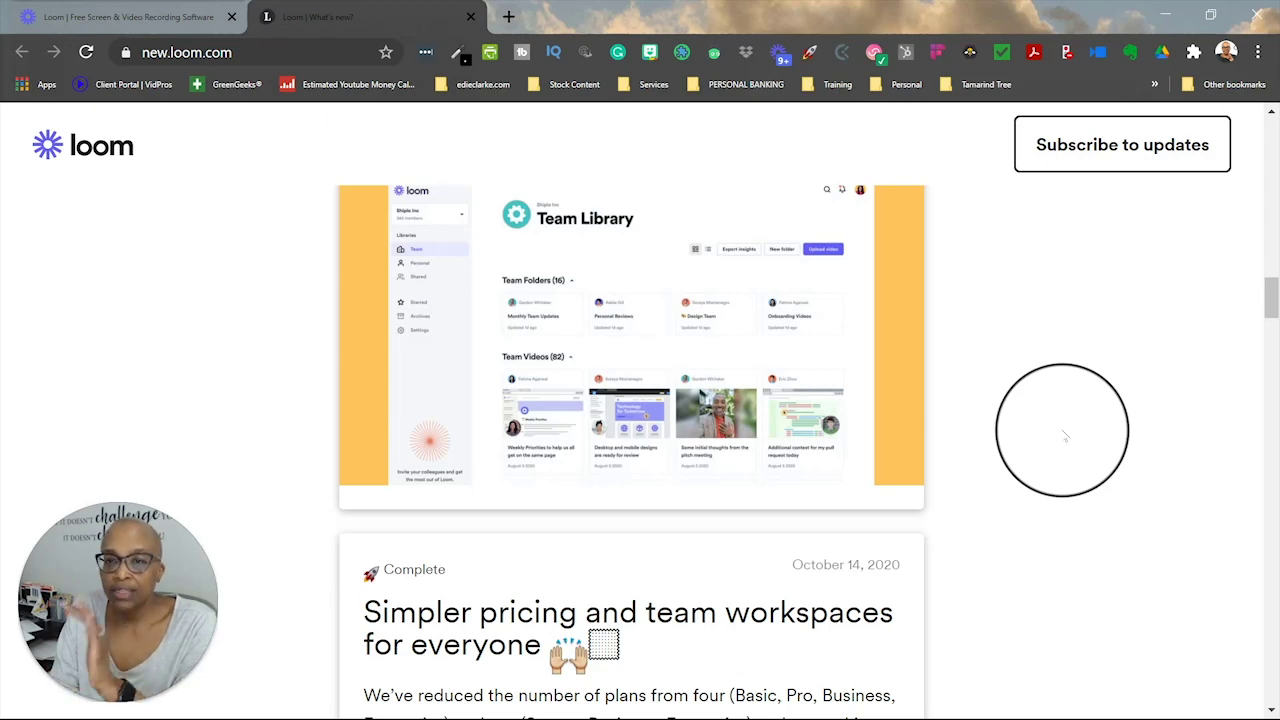
Switch back to the video library, close the account options and open the video "My answer to your email"
{"action": "left_click", "coordinate": [100, 17]}
{"action": "scroll", "coordinate": [928, 388], "scroll_direction": "down", "scroll_amount": 6}
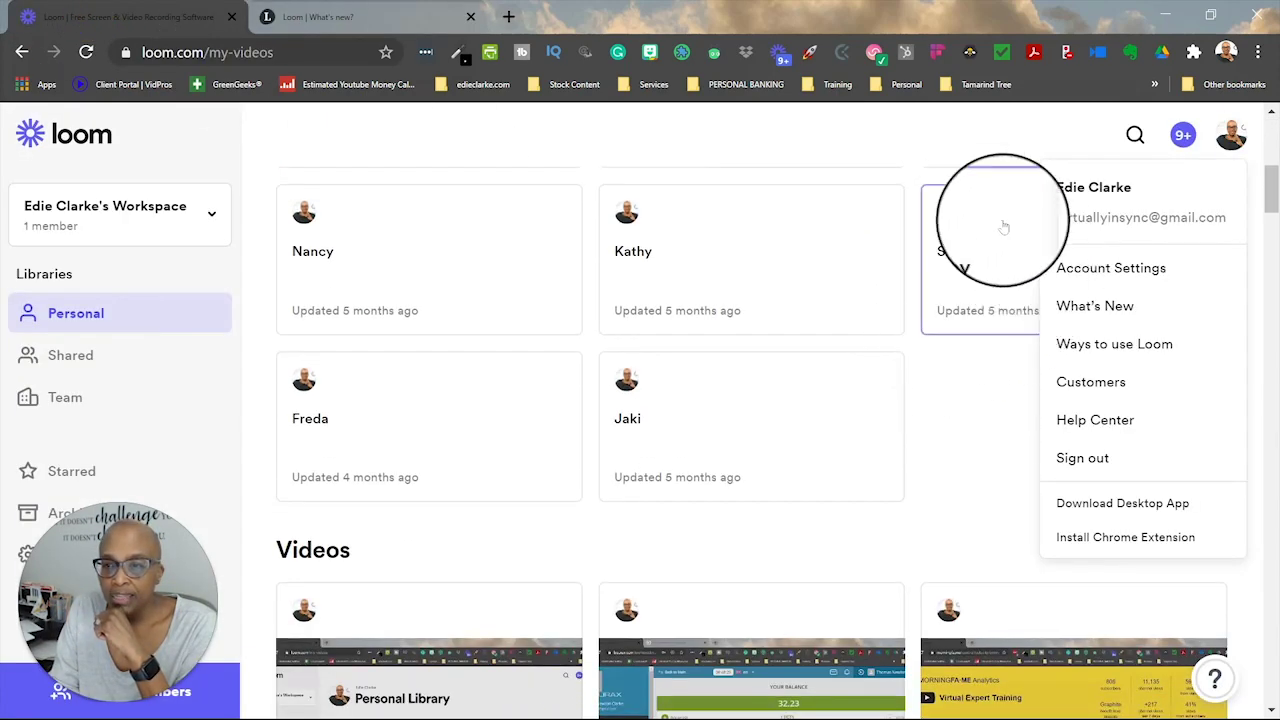
{"action": "left_click", "coordinate": [958, 487]}
{"action": "scroll", "coordinate": [957, 482], "scroll_direction": "down", "scroll_amount": 3}
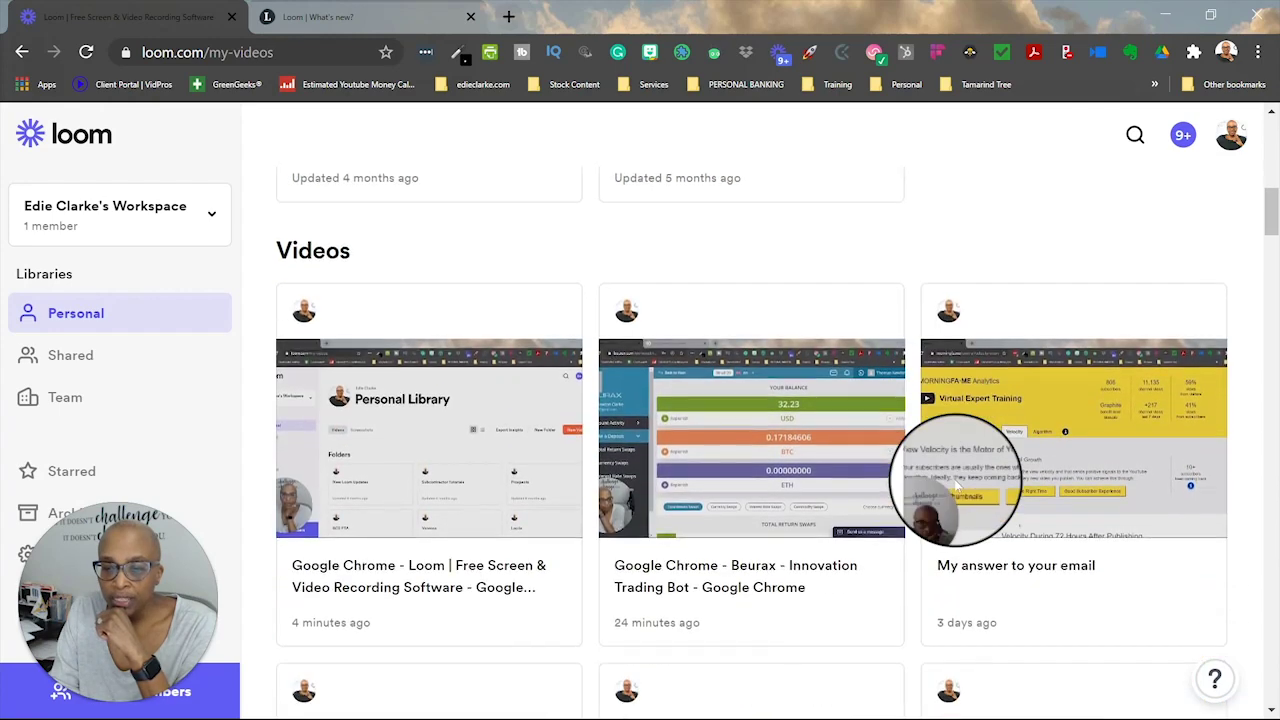
{"action": "left_click", "coordinate": [1022, 465]}
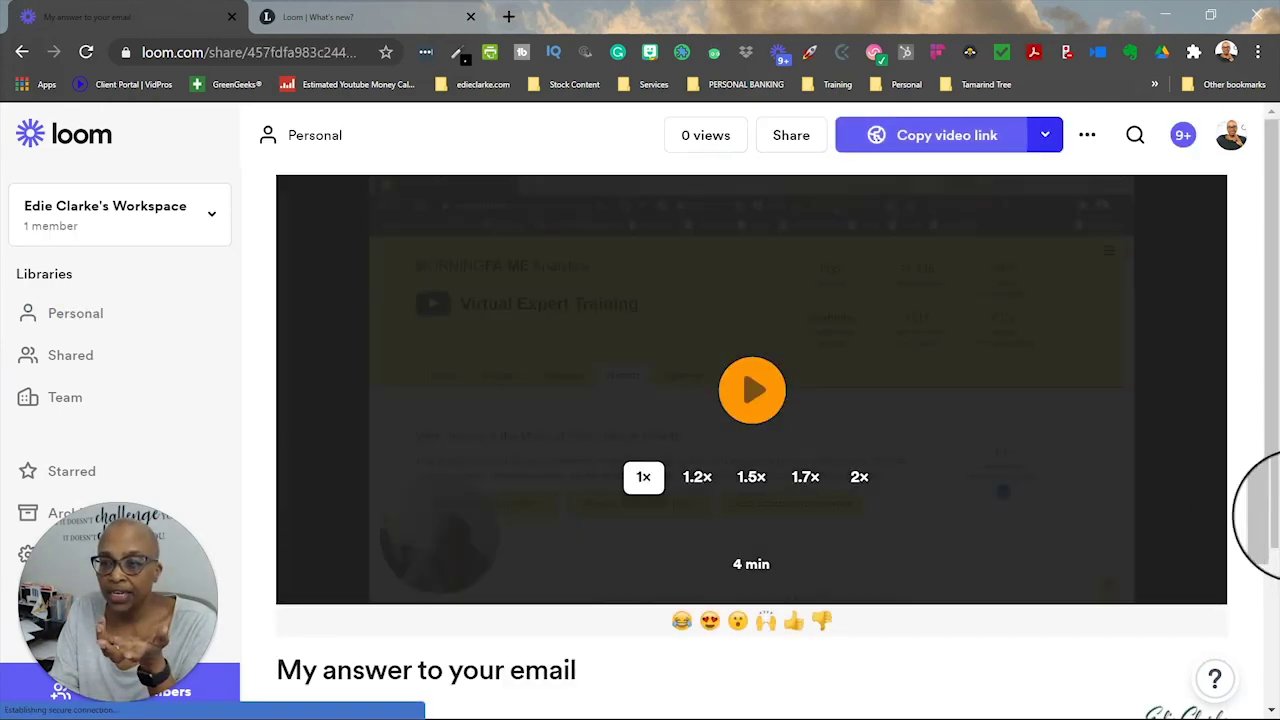
Look over the video's page and editing options, and dismiss the Norton connection notice
{"action": "mouse_move", "coordinate": [1086, 477]}
{"action": "scroll", "coordinate": [1008, 438], "scroll_direction": "down", "scroll_amount": 2}
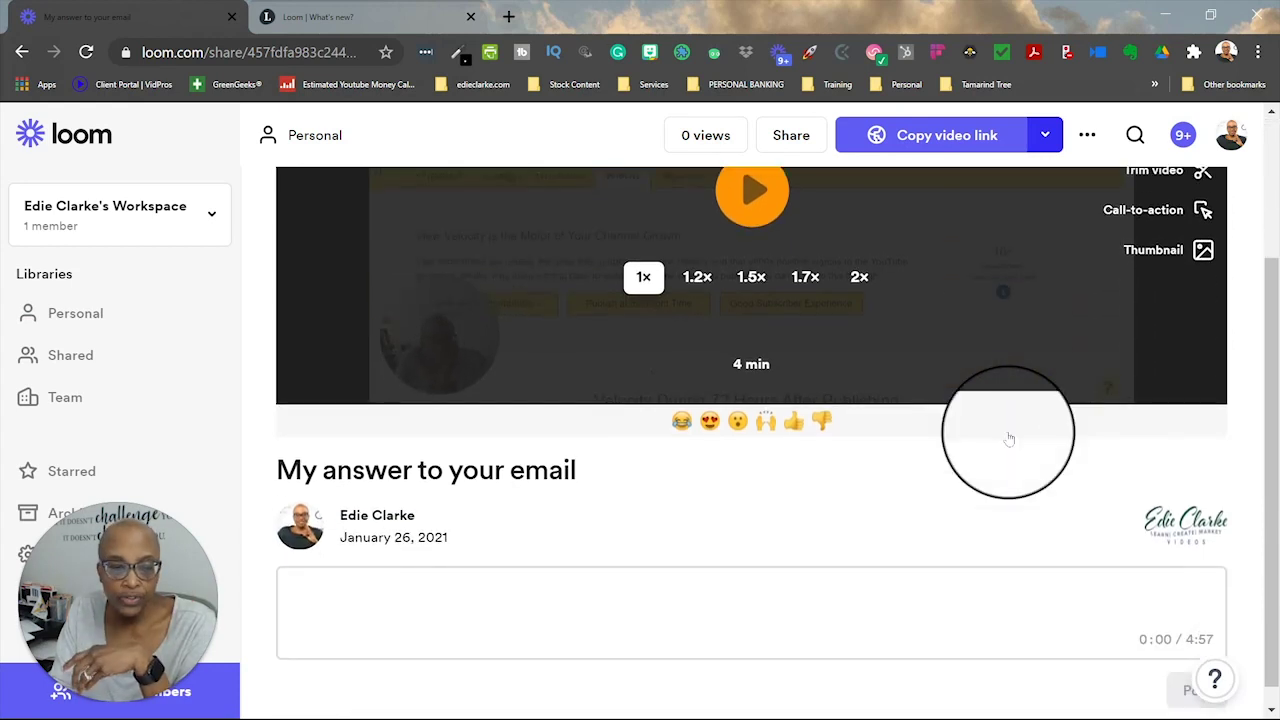
{"action": "scroll", "coordinate": [1008, 438], "scroll_direction": "up", "scroll_amount": 2}
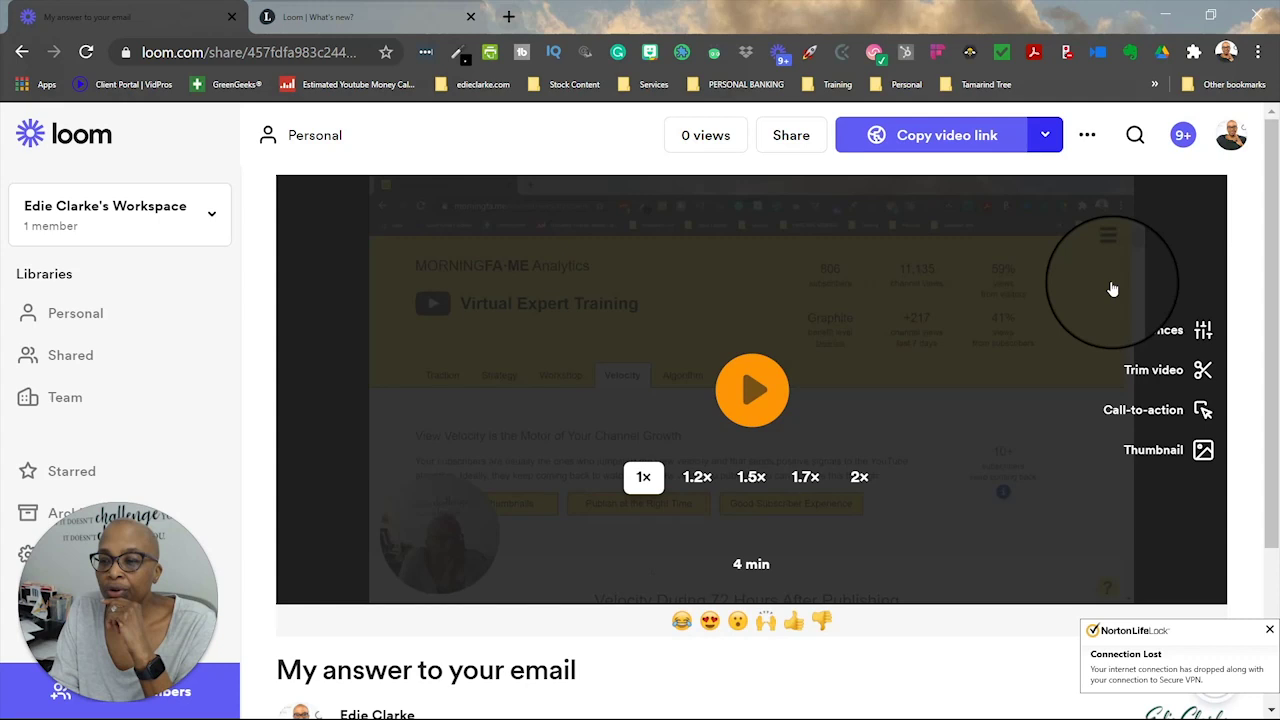
{"action": "left_click", "coordinate": [1275, 643]}
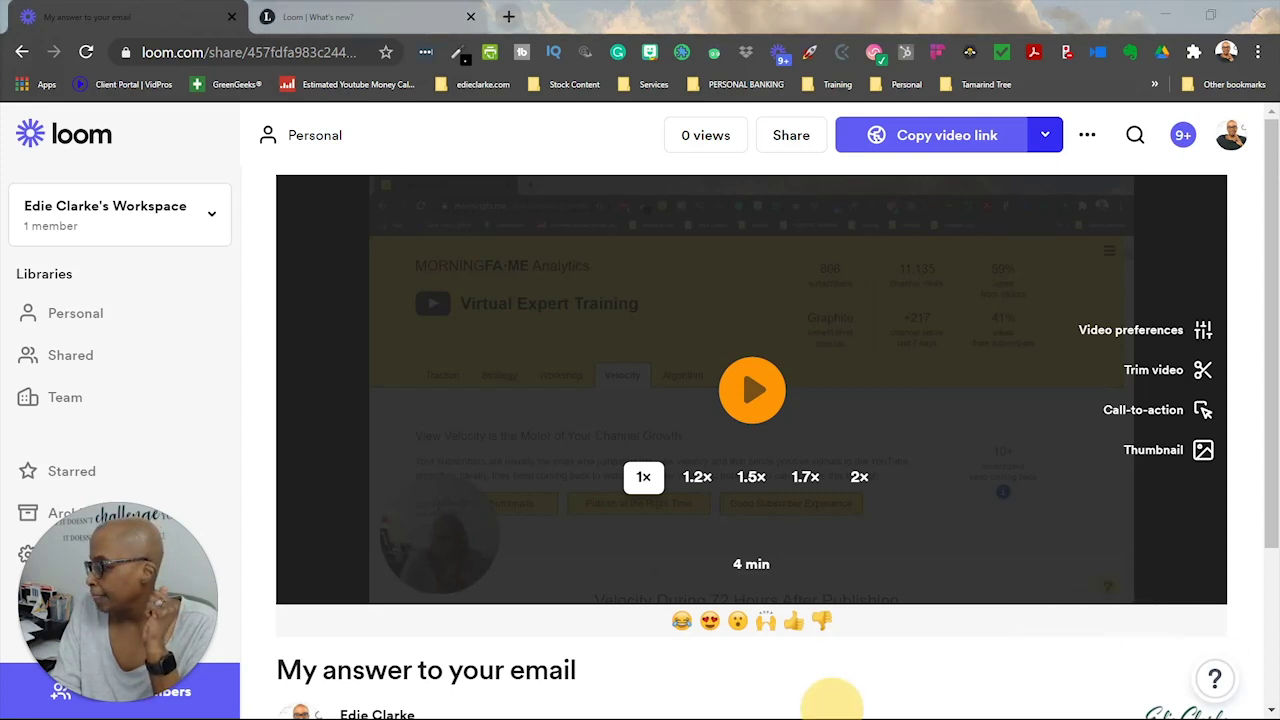
Finish the current Loom screen recording and open Transcript Beta for the newly recorded video
{"action": "key", "text": "alt+shift+l"}
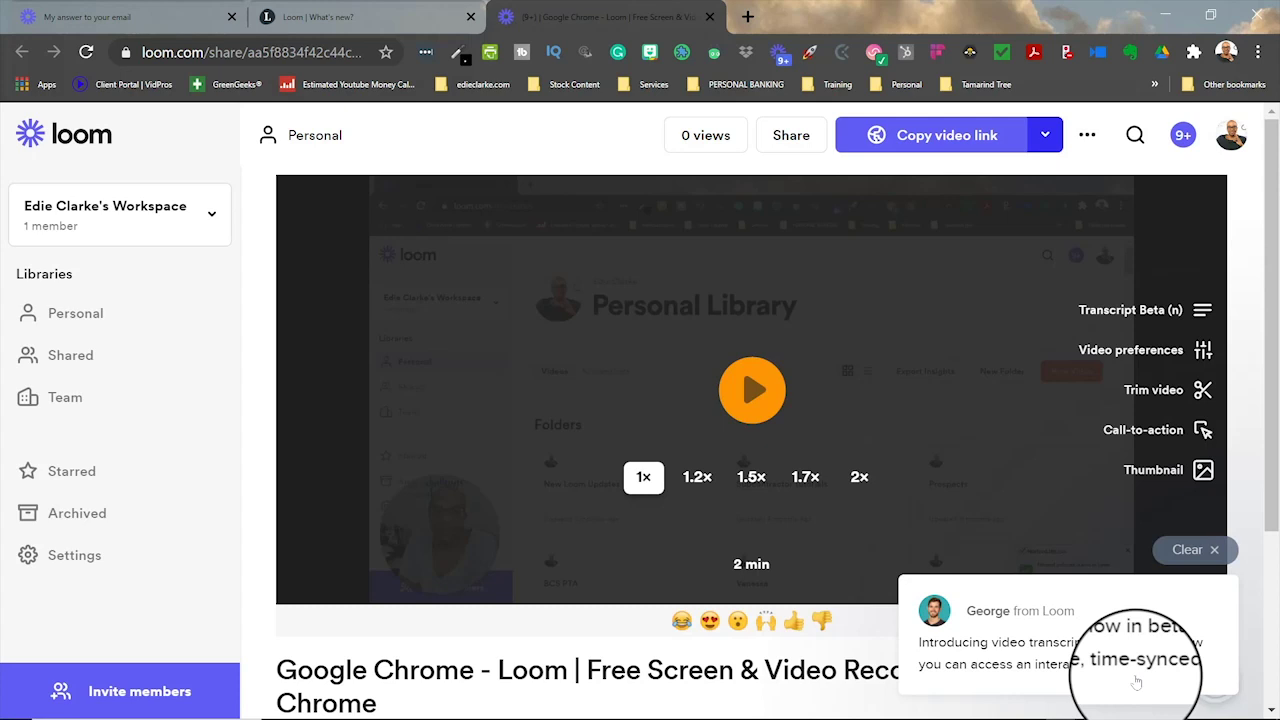
{"action": "left_click", "coordinate": [1178, 675]}
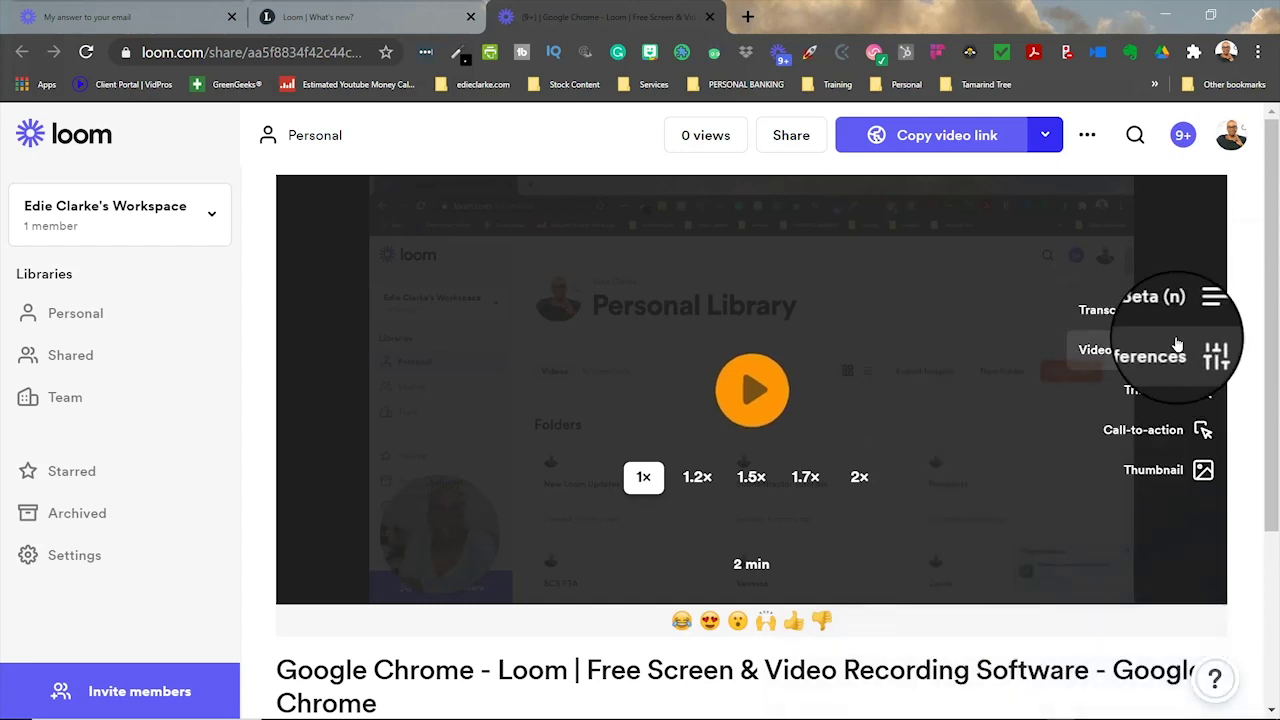
{"action": "left_click", "coordinate": [1143, 305]}
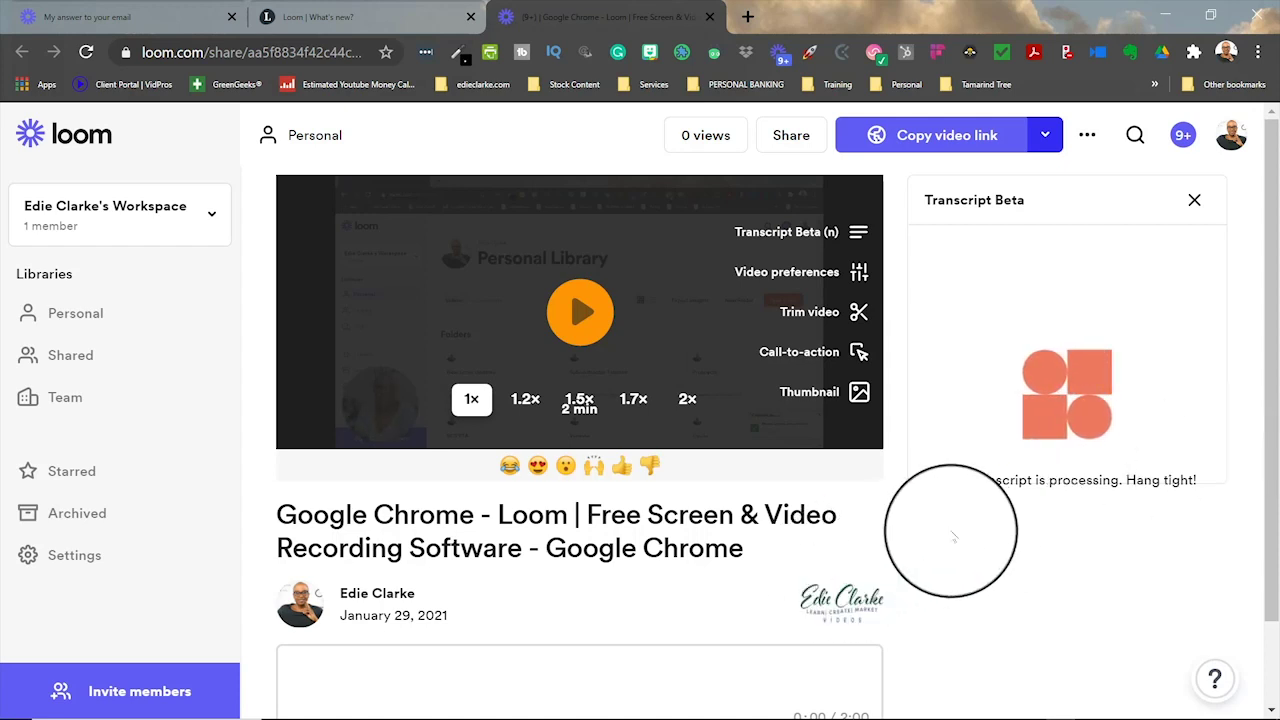
{"action": "scroll", "coordinate": [1066, 514], "scroll_direction": "down", "scroll_amount": 1}
{"action": "scroll", "coordinate": [1070, 517], "scroll_direction": "up", "scroll_amount": 1}
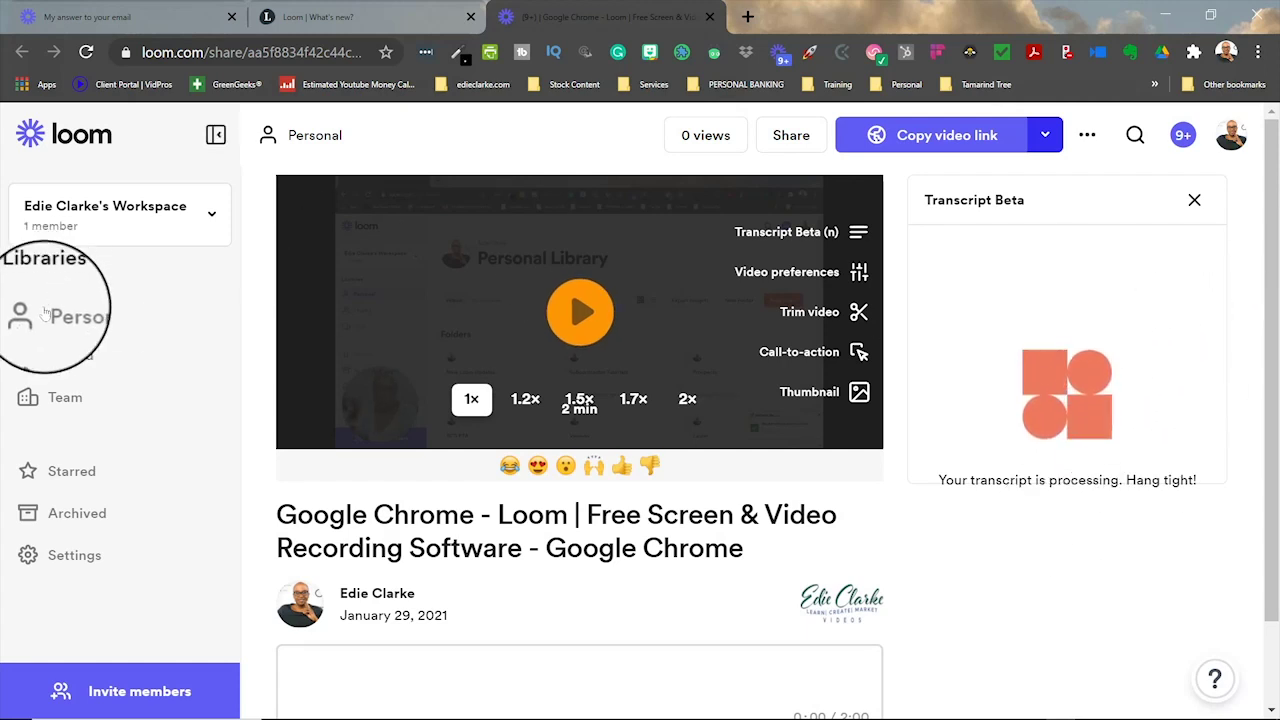
Open an older "Google Chrome - OpenReel" recording from the Personal library, and go back to the library
{"action": "left_click", "coordinate": [80, 318]}
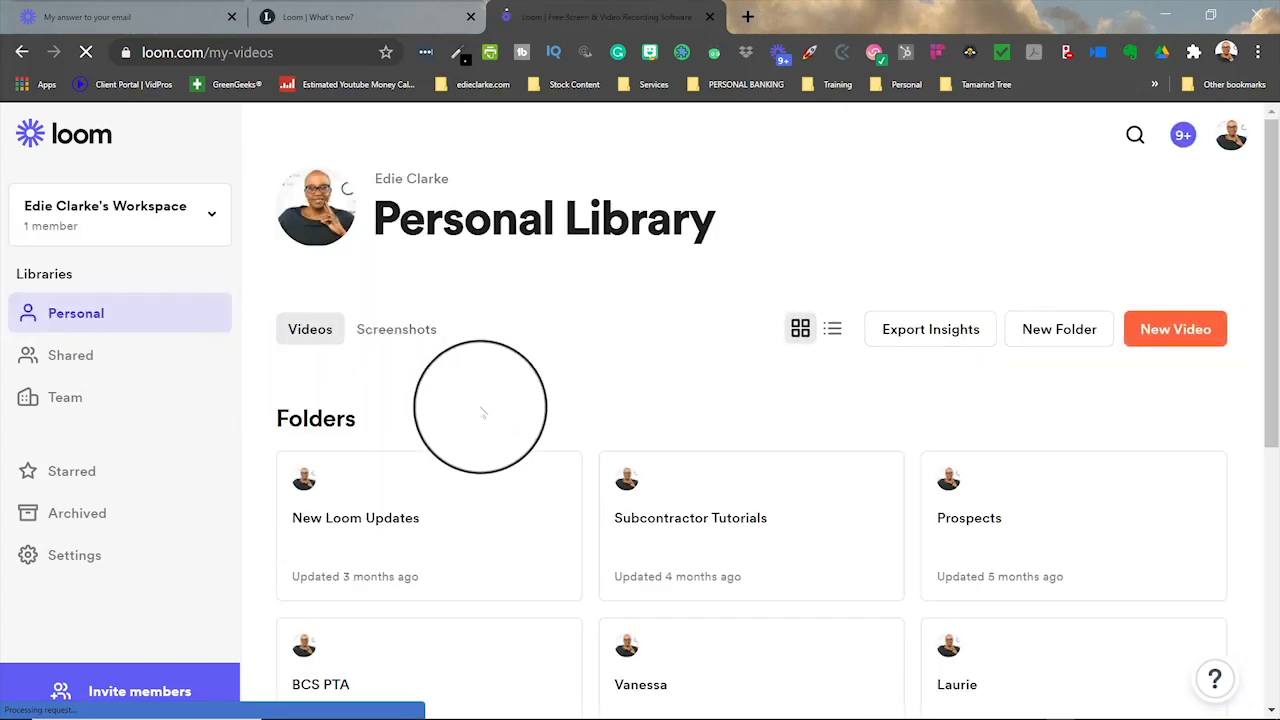
{"action": "scroll", "coordinate": [482, 412], "scroll_direction": "down", "scroll_amount": 8}
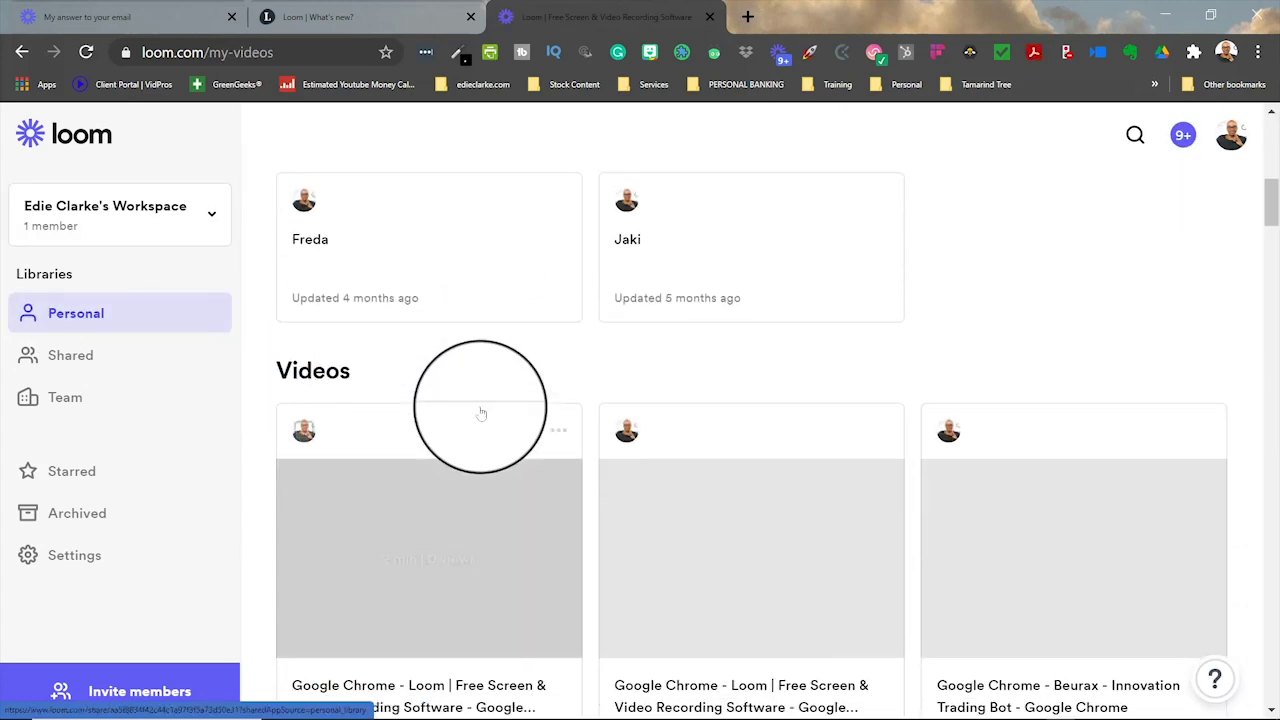
{"action": "scroll", "coordinate": [735, 530], "scroll_direction": "down", "scroll_amount": 5}
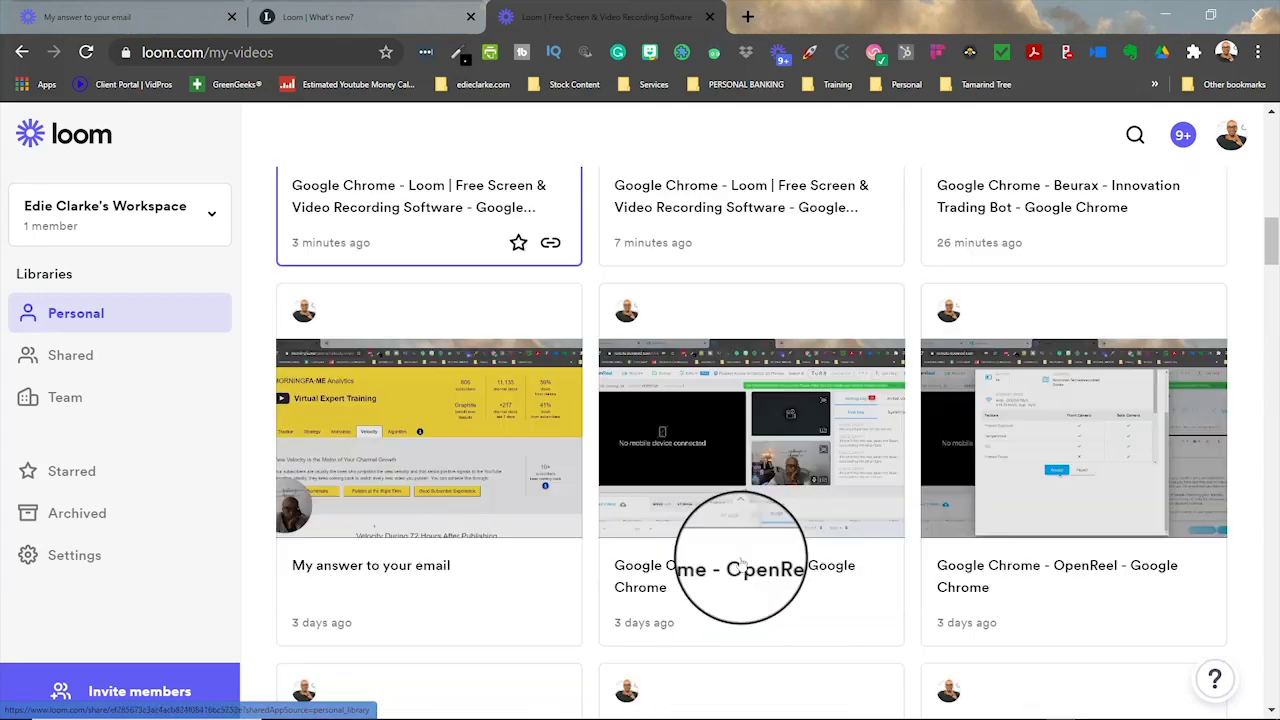
{"action": "left_click", "coordinate": [744, 496]}
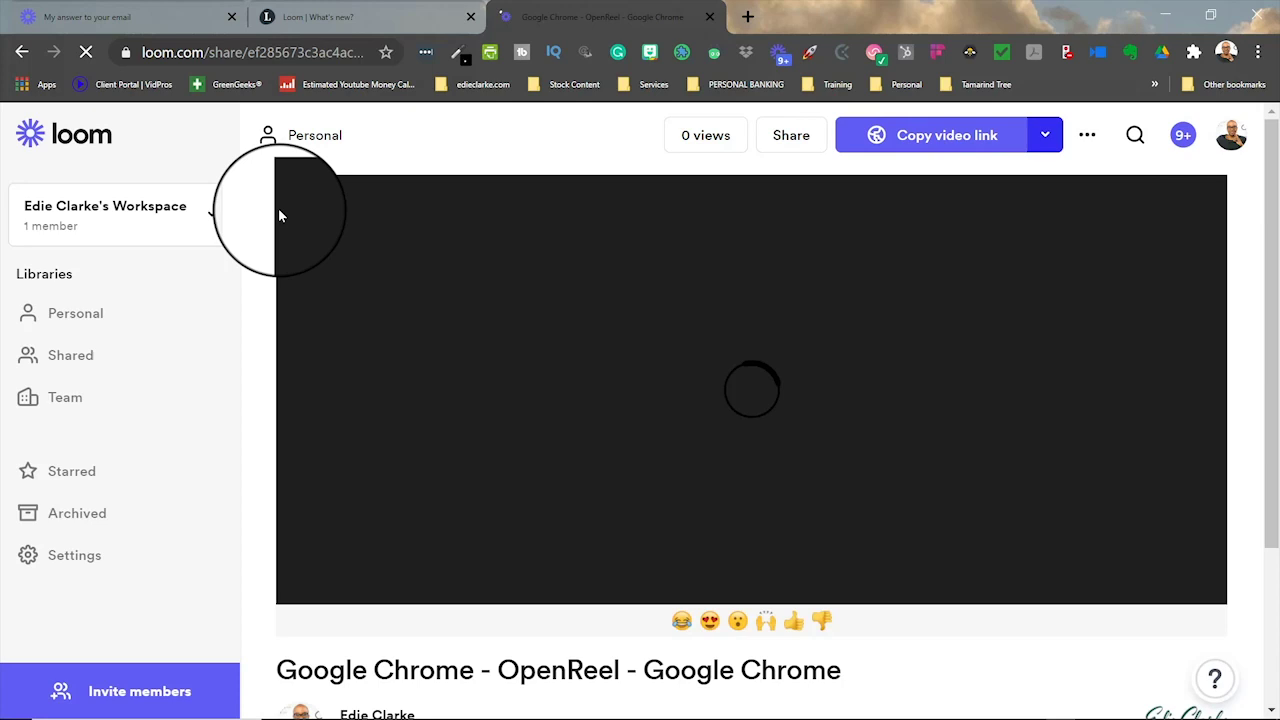
{"action": "left_click", "coordinate": [22, 52]}
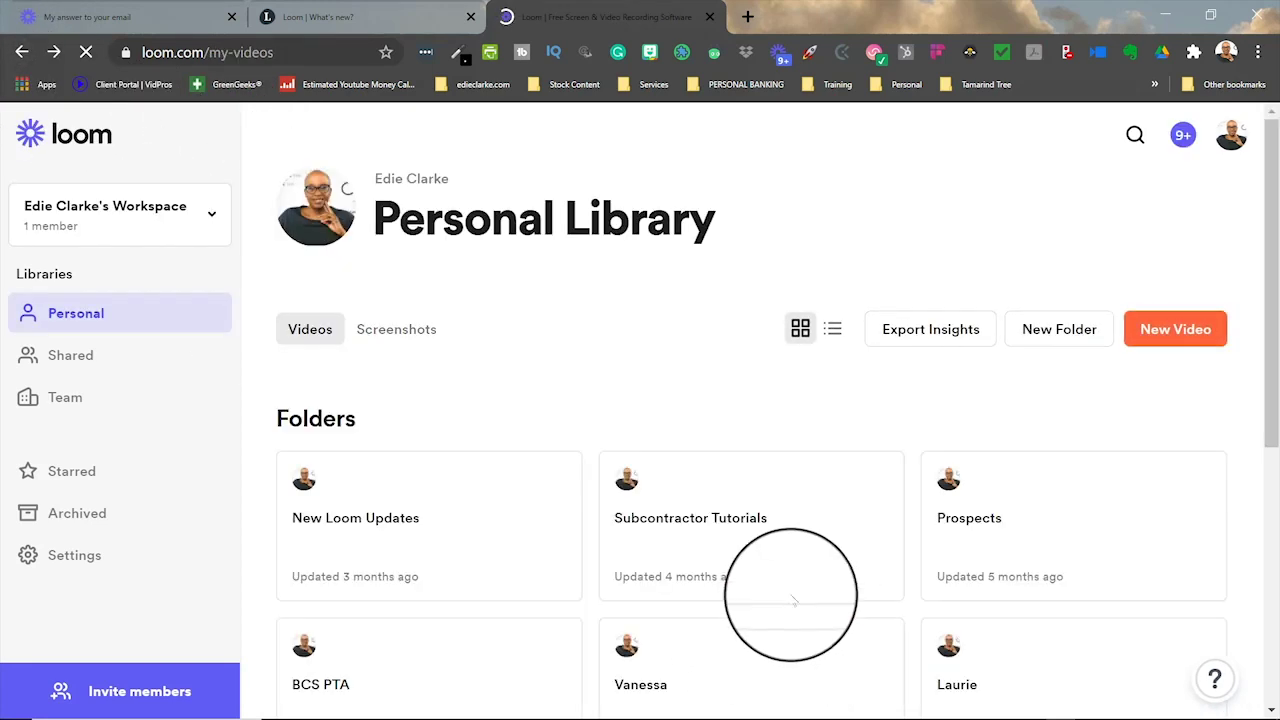
Open the second-newest "Loom | Free Screen & Video Recording Software" recording from the library's videos
{"action": "scroll", "coordinate": [766, 575], "scroll_direction": "down", "scroll_amount": 5}
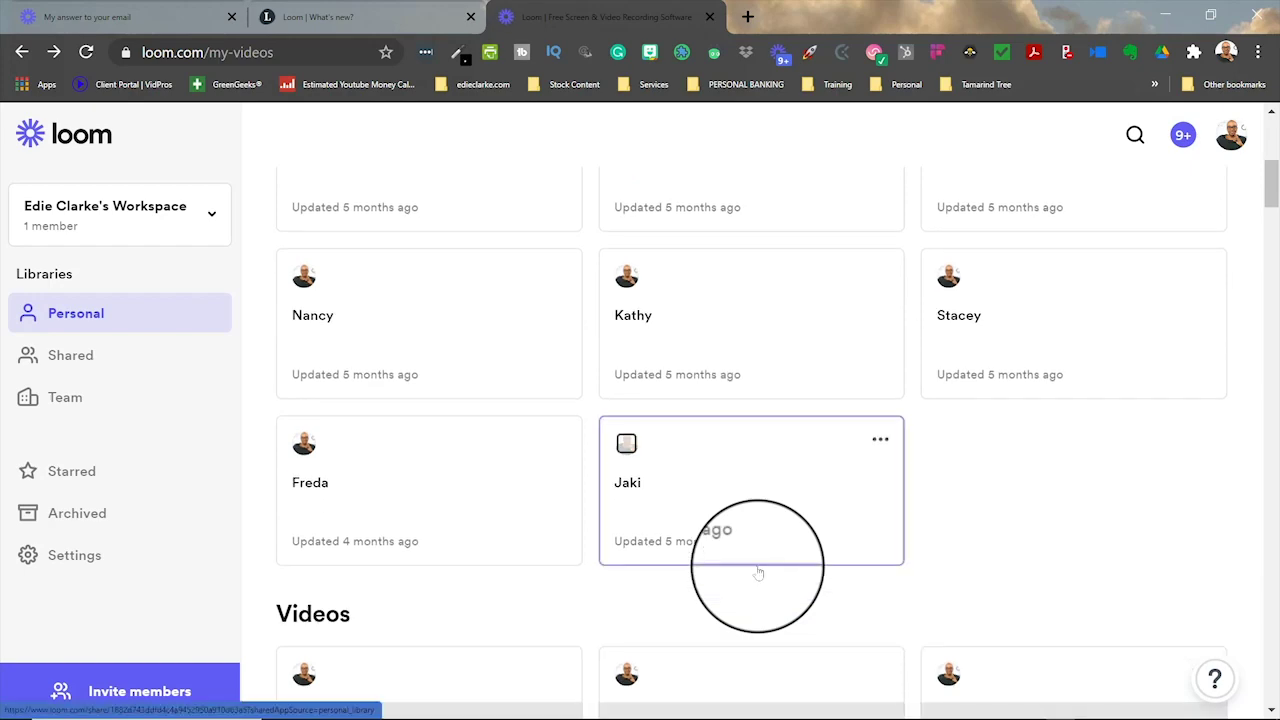
{"action": "scroll", "coordinate": [663, 538], "scroll_direction": "down", "scroll_amount": 5}
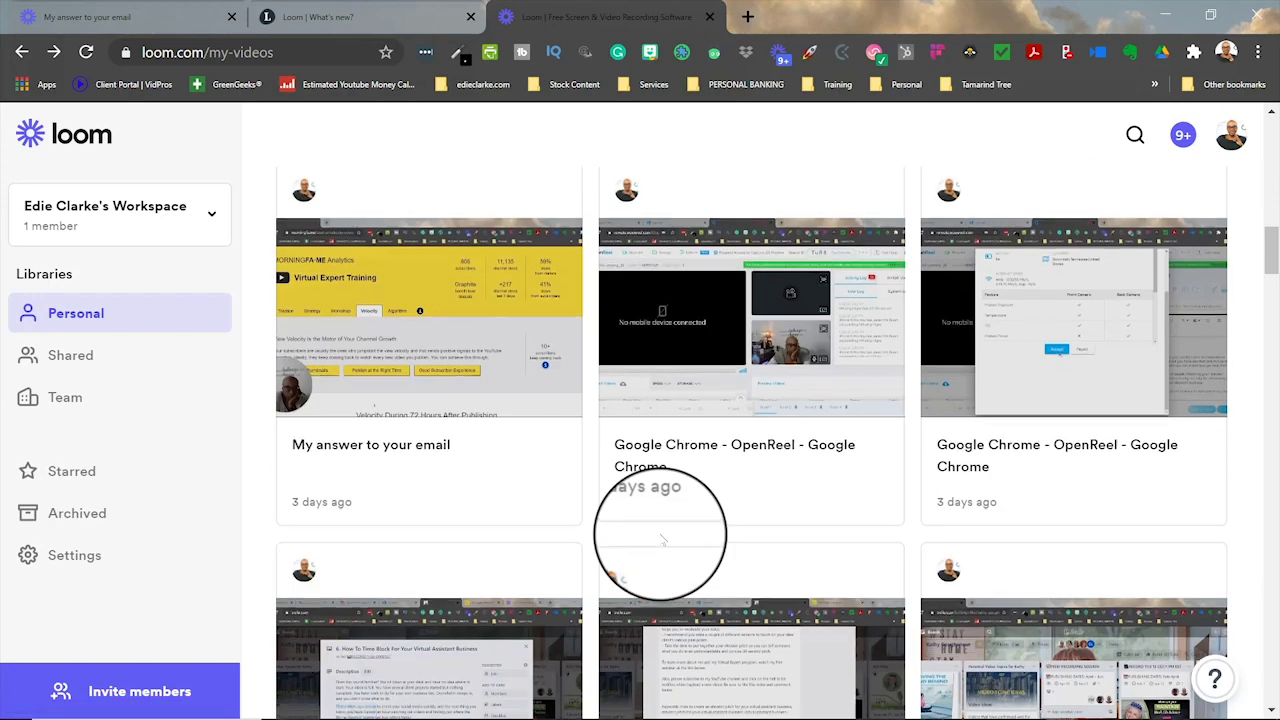
{"action": "scroll", "coordinate": [660, 540], "scroll_direction": "up", "scroll_amount": 5}
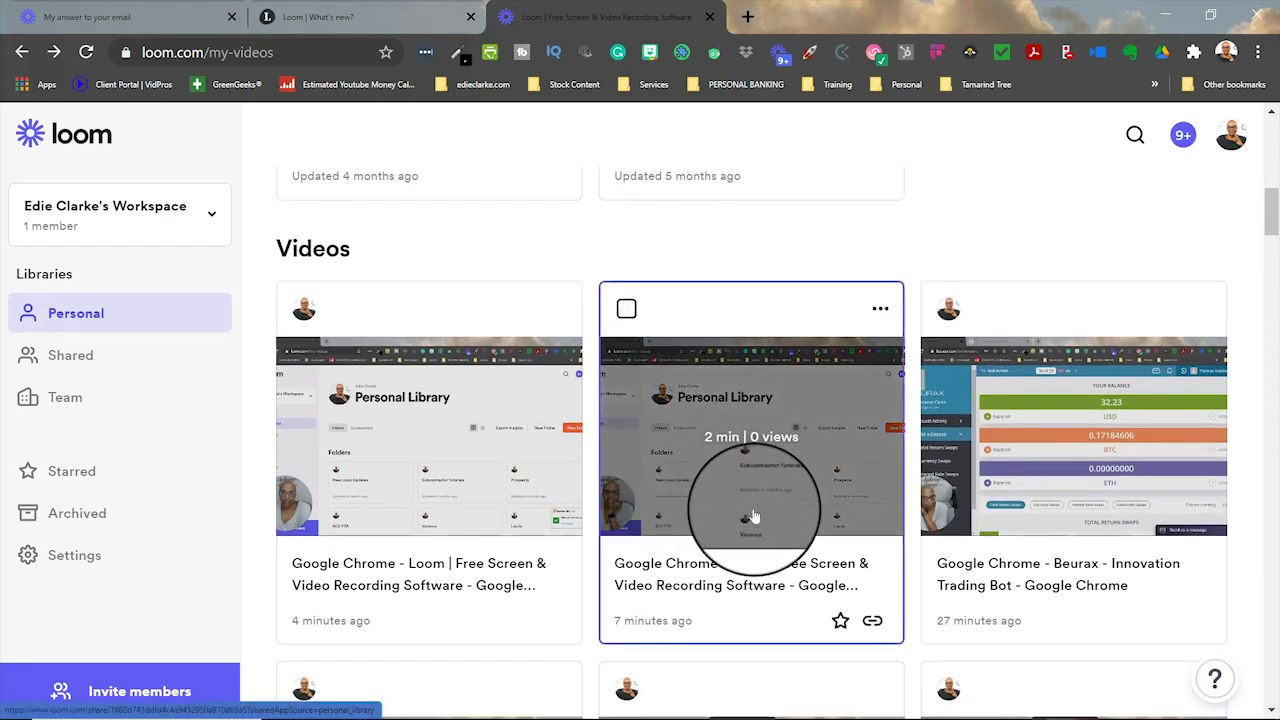
{"action": "left_click", "coordinate": [773, 511]}
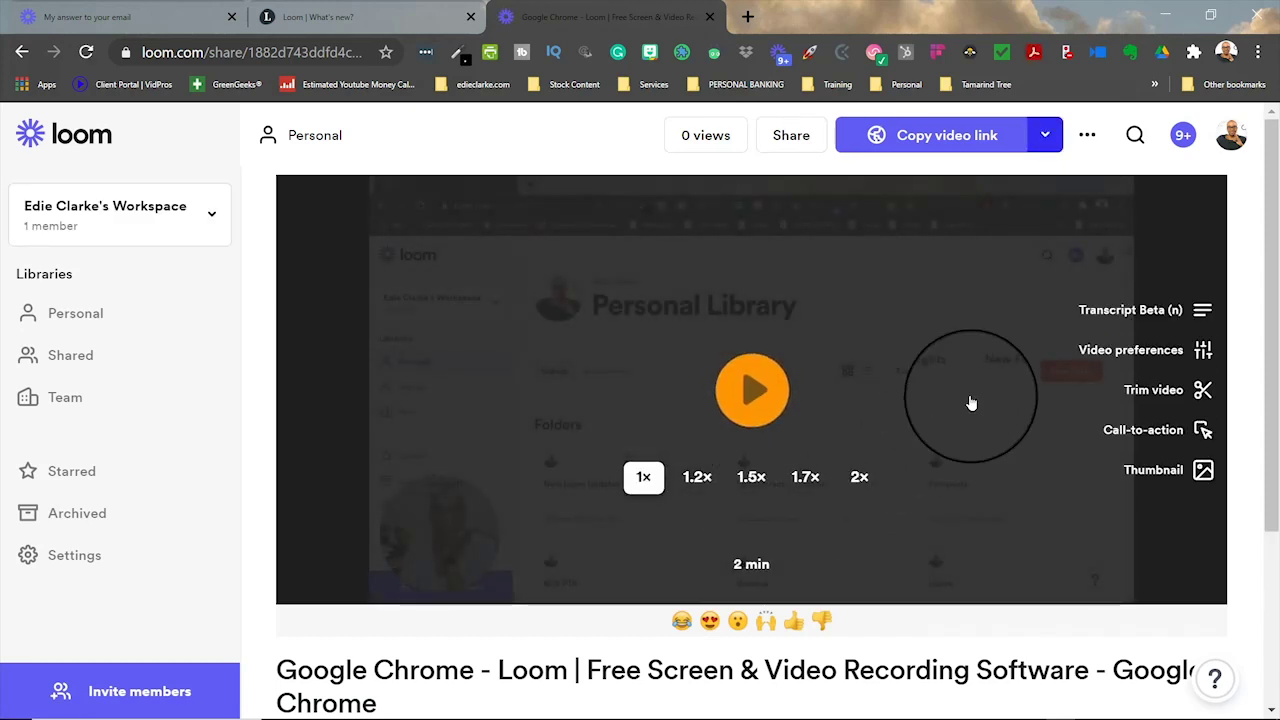
Review the recording's text in Transcript Beta, and return to the Personal library
{"action": "left_click", "coordinate": [1150, 312]}
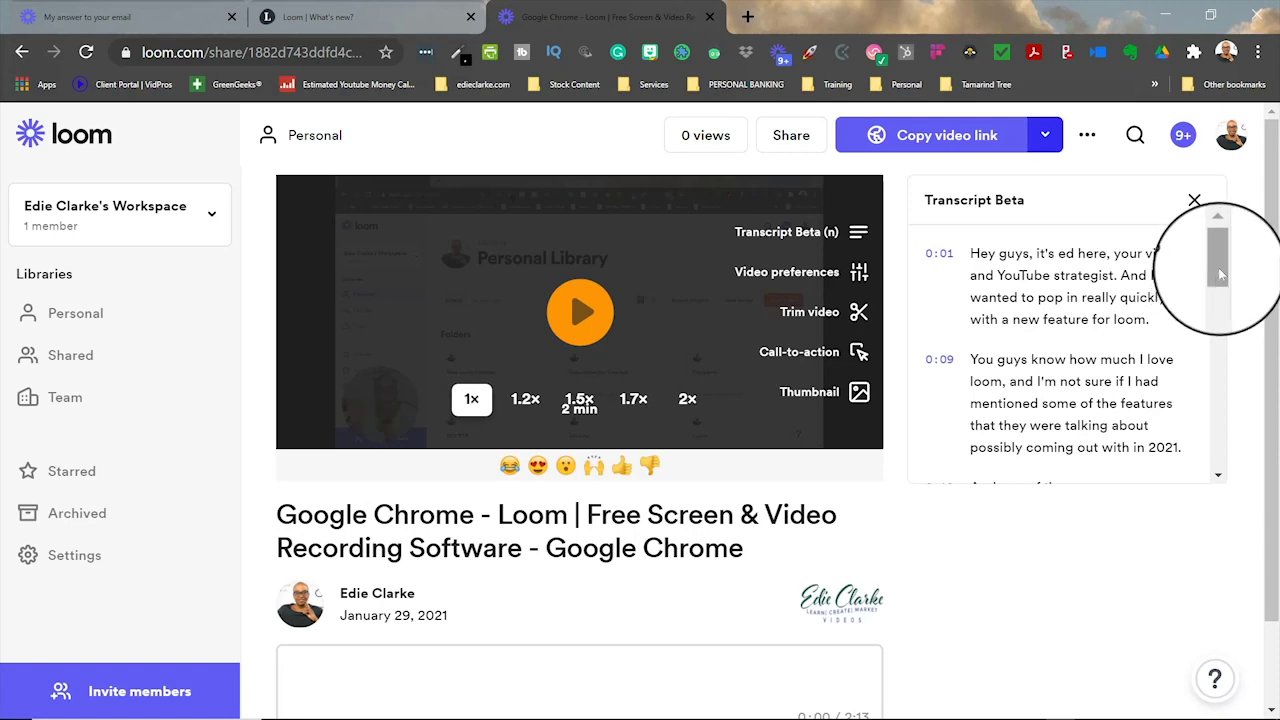
{"action": "mouse_move", "coordinate": [1218, 280]}
{"action": "left_mouse_down"}
{"action": "mouse_move", "coordinate": [1205, 379]}
{"action": "mouse_move", "coordinate": [1232, 452]}
{"action": "mouse_move", "coordinate": [1200, 466]}
{"action": "mouse_move", "coordinate": [1218, 270]}
{"action": "left_mouse_up"}
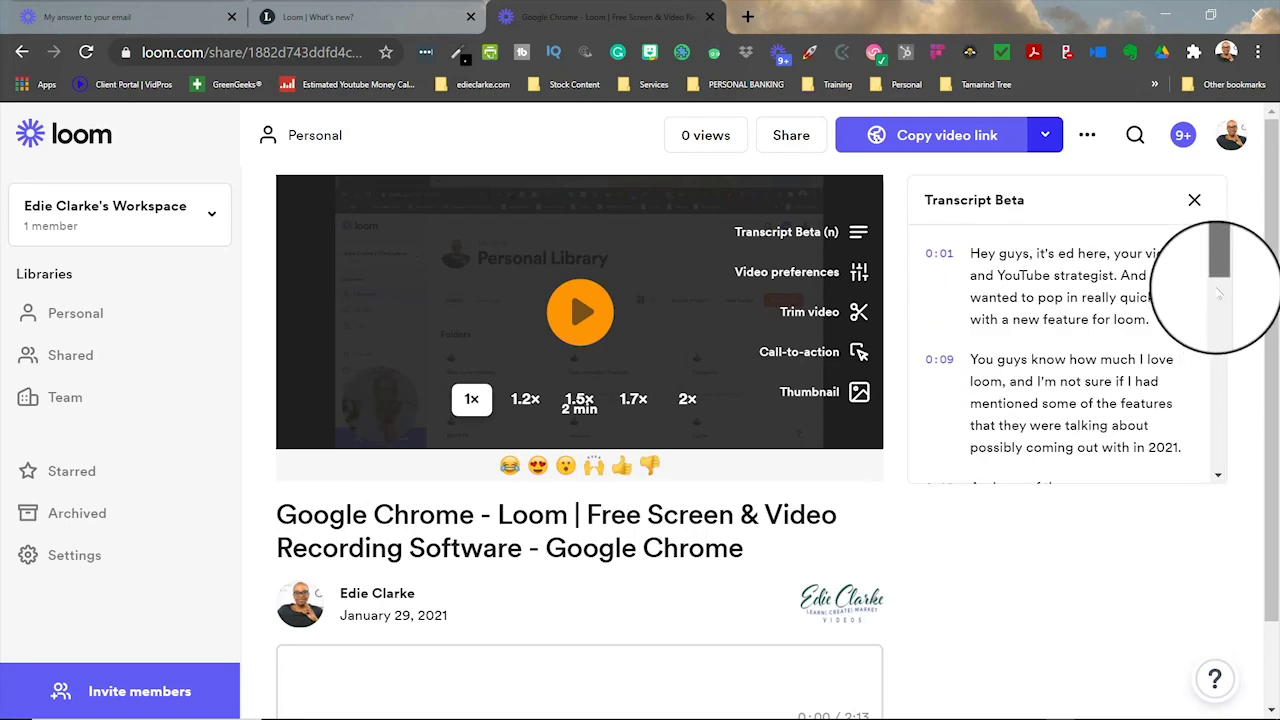
{"action": "left_click", "coordinate": [60, 315]}
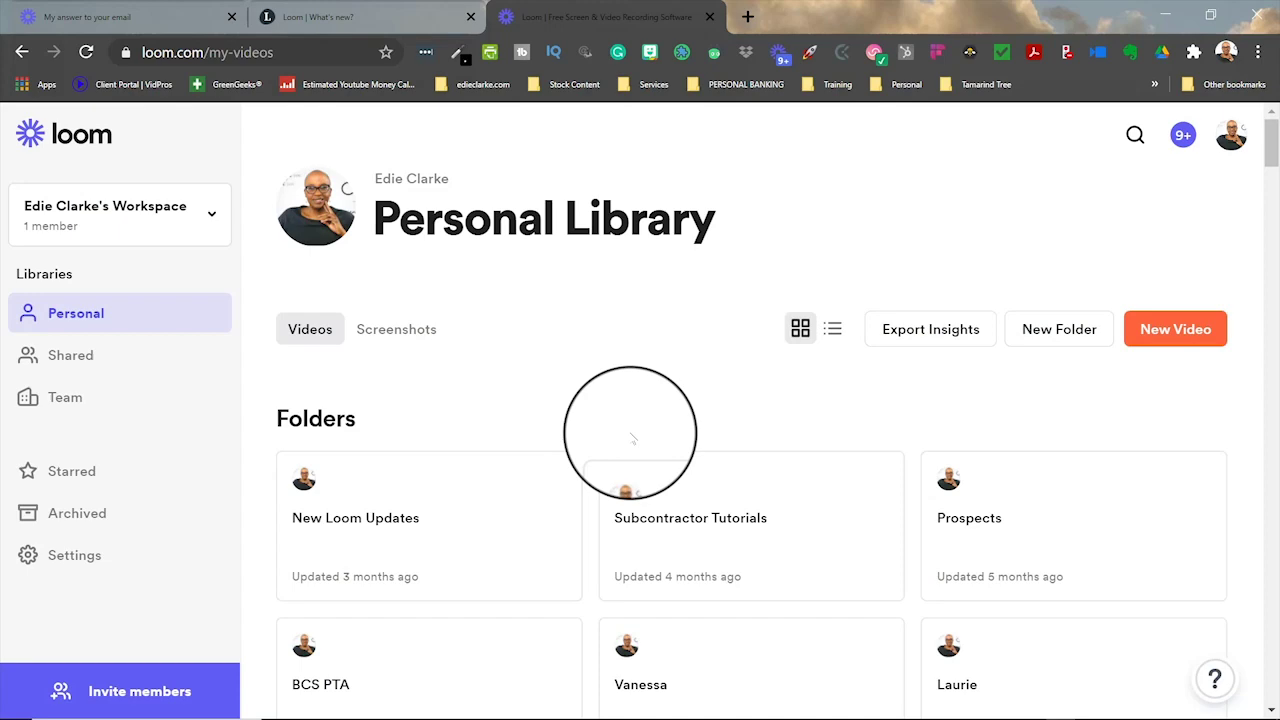
Open the newest "Loom | Free Screen & Video Recording Software" recording from the library's videos and read through its text in Transcript Beta
{"action": "scroll", "coordinate": [1108, 343], "scroll_direction": "down", "scroll_amount": 6}
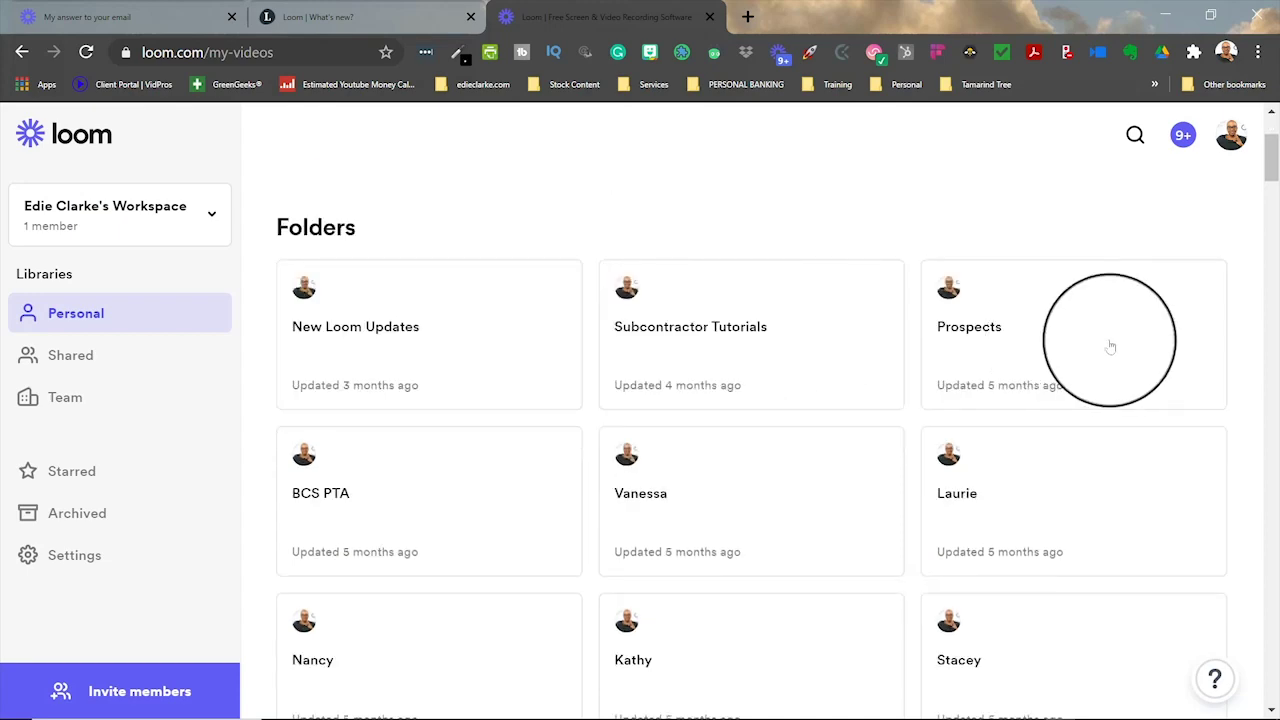
{"action": "scroll", "coordinate": [826, 345], "scroll_direction": "down", "scroll_amount": 3}
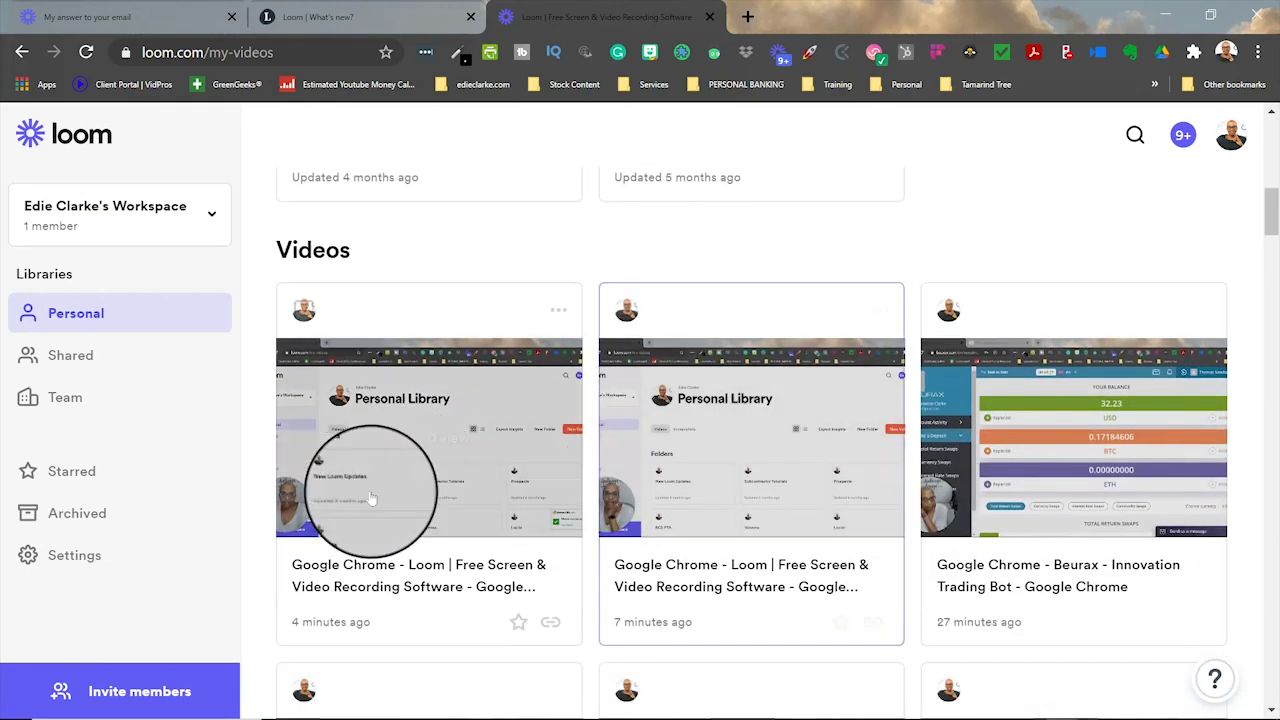
{"action": "left_click", "coordinate": [390, 486]}
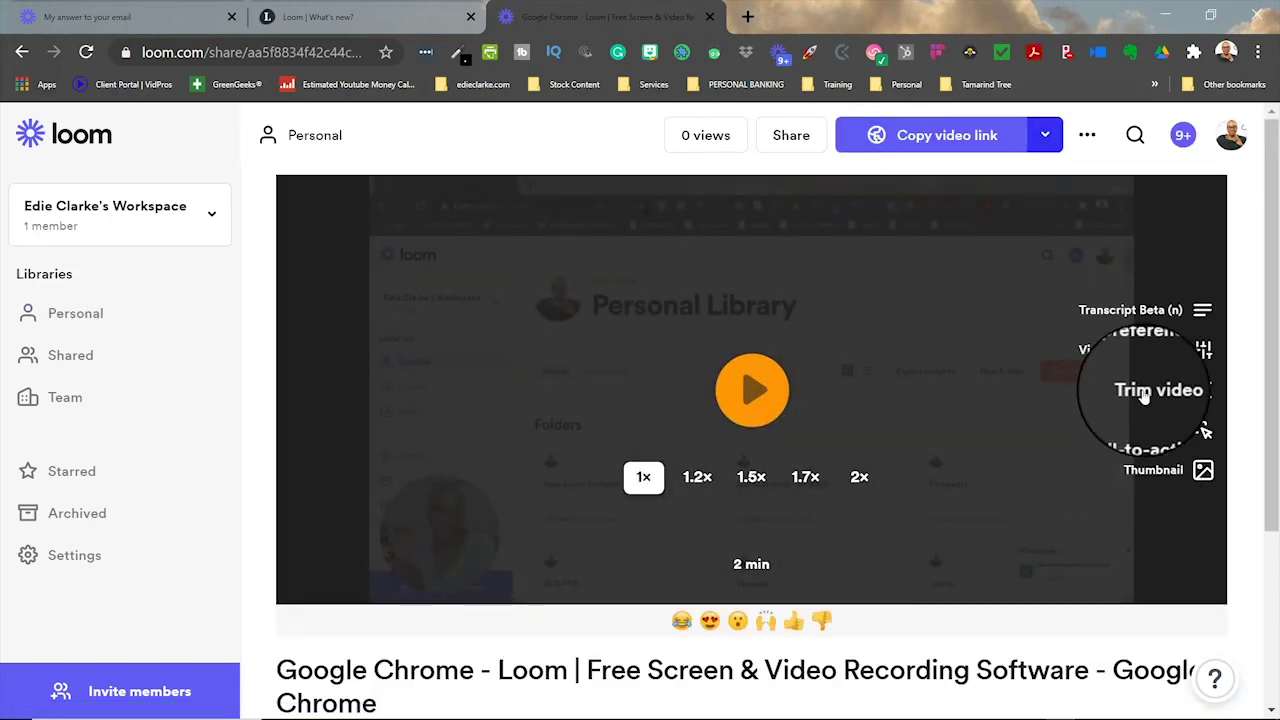
{"action": "left_click", "coordinate": [1140, 310]}
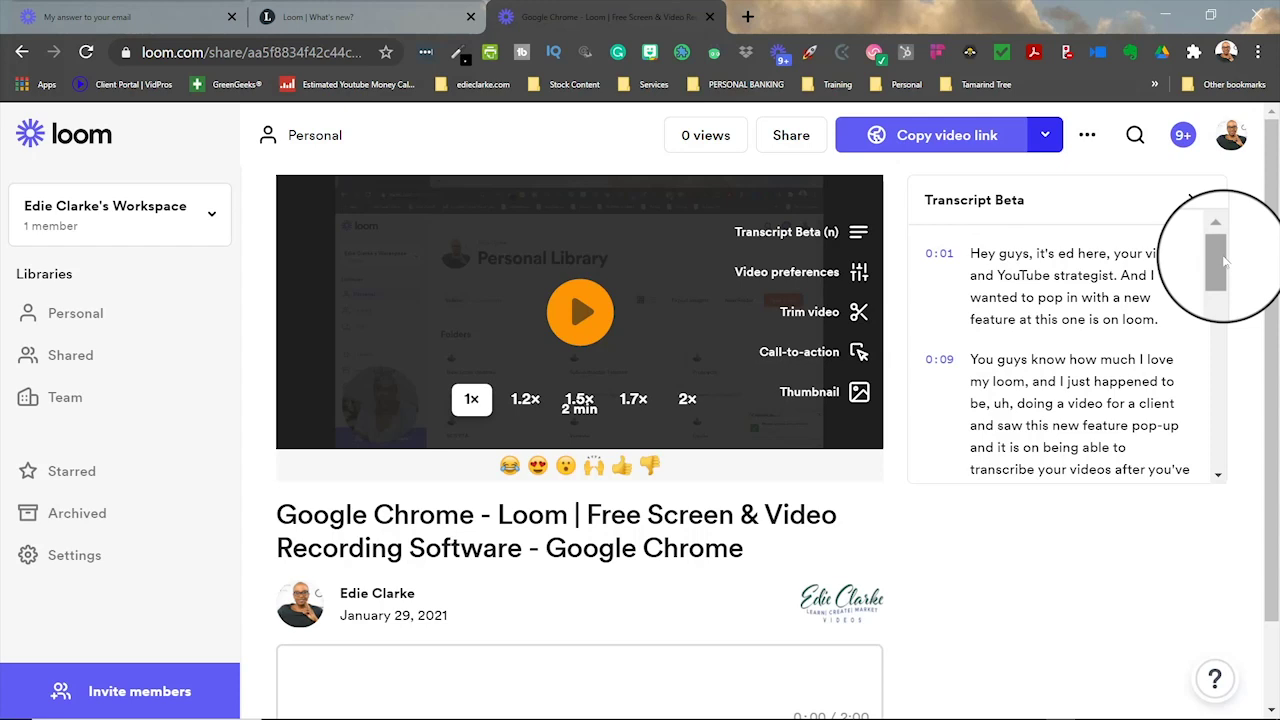
{"action": "left_click_drag", "start_coordinate": [1223, 261], "coordinate": [1218, 274]}
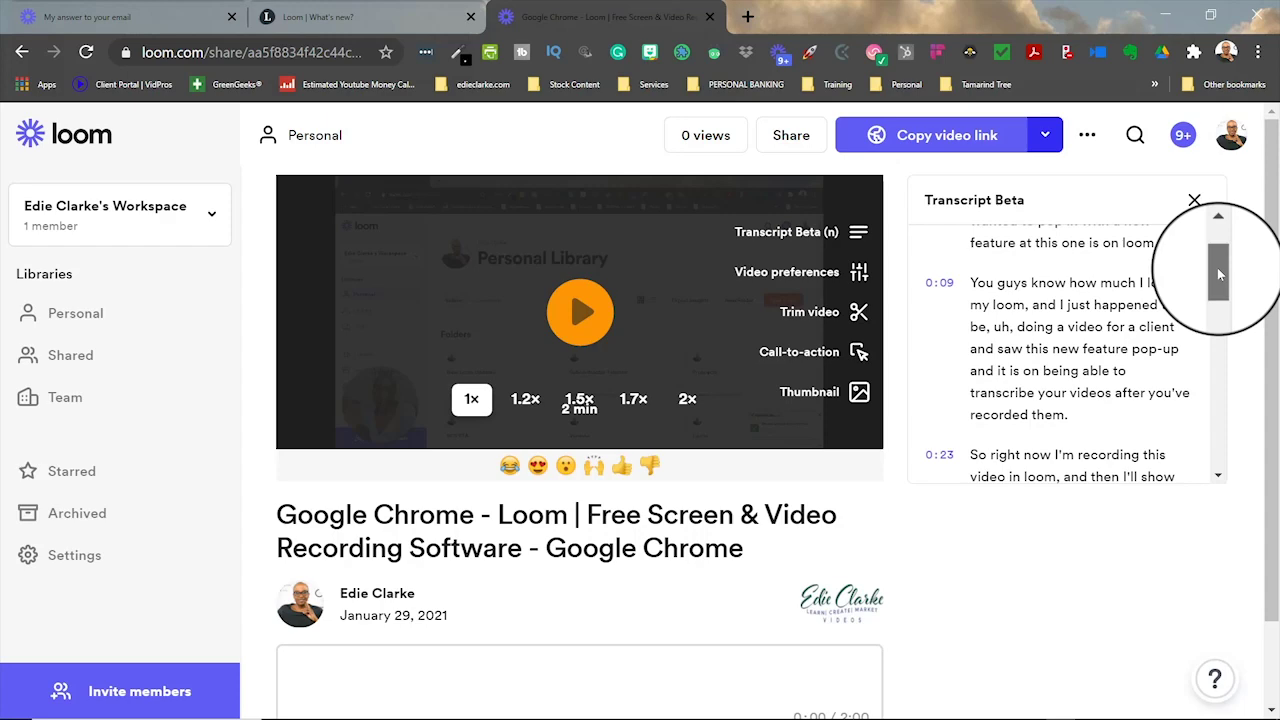
{"action": "left_click_drag", "start_coordinate": [1217, 267], "coordinate": [1219, 468]}
{"action": "left_click", "coordinate": [1216, 668]}
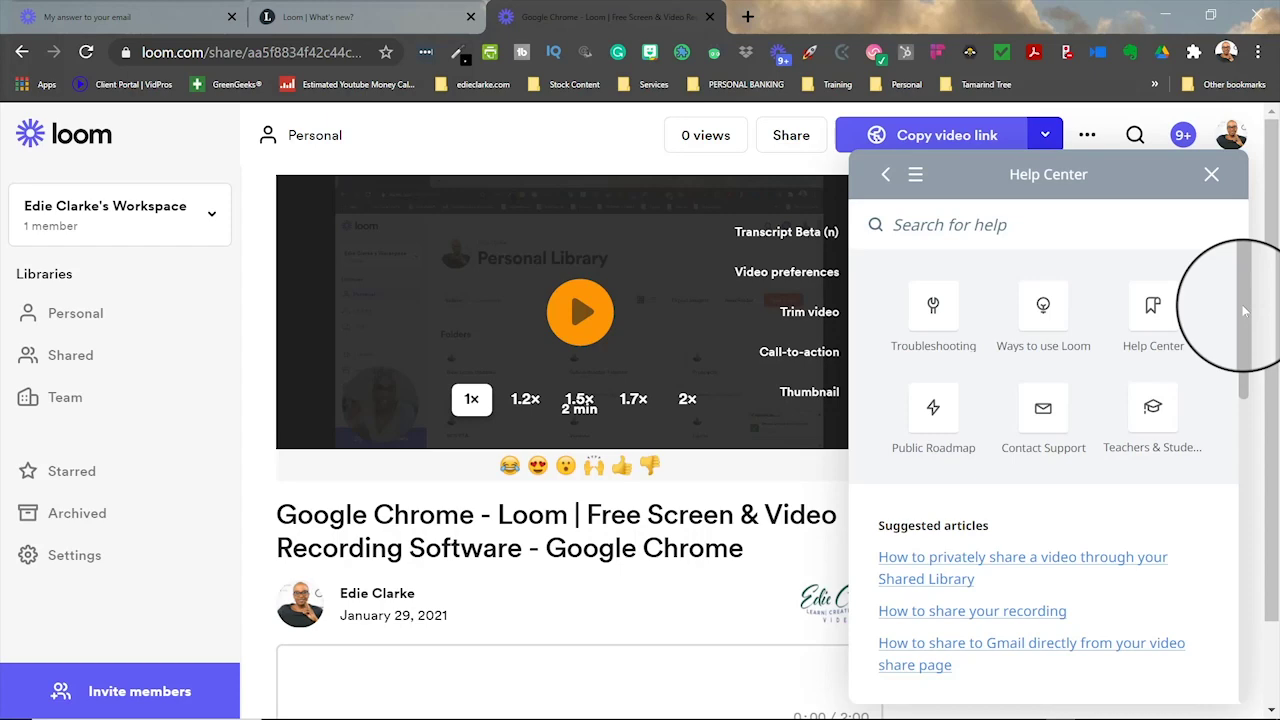
{"action": "left_click_drag", "start_coordinate": [1240, 315], "coordinate": [1207, 174]}
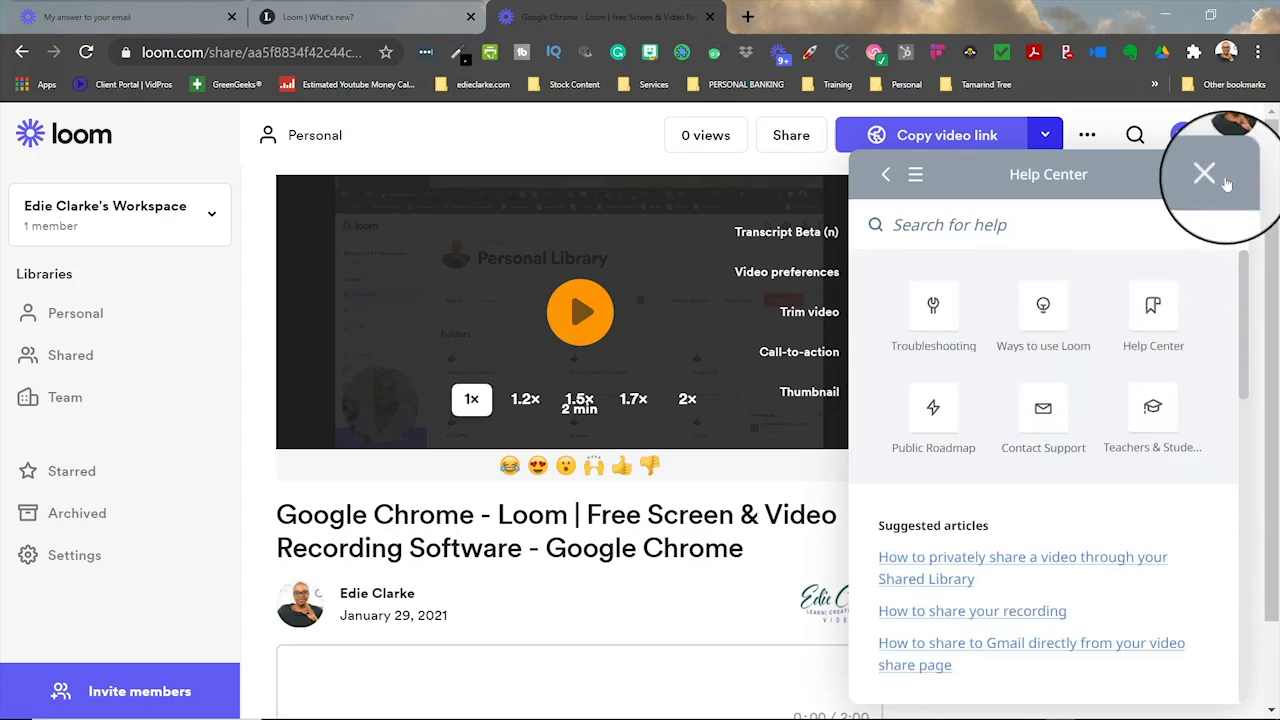
{"action": "left_click", "coordinate": [1209, 175]}
Go back through the Transcript Beta text to its first entry at 0:01
{"action": "scroll", "coordinate": [1080, 400], "scroll_direction": "up", "scroll_amount": 10}
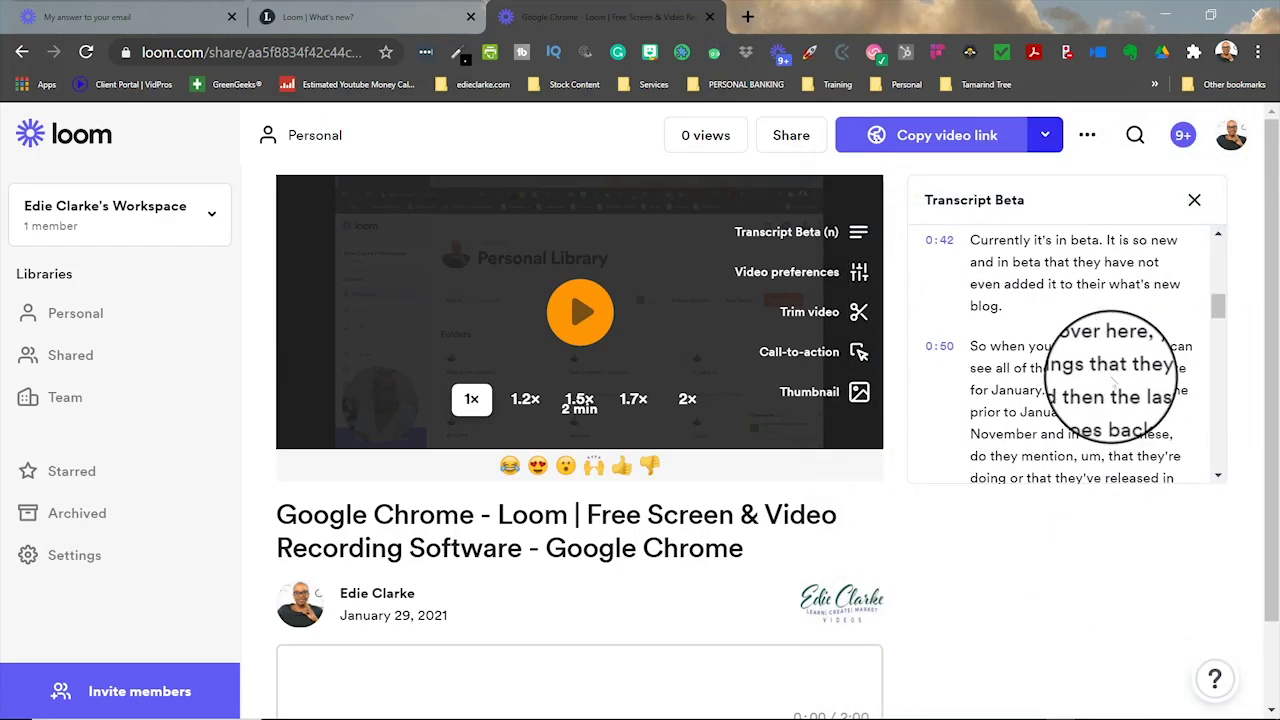
{"action": "scroll", "coordinate": [1113, 383], "scroll_direction": "up", "scroll_amount": 3}
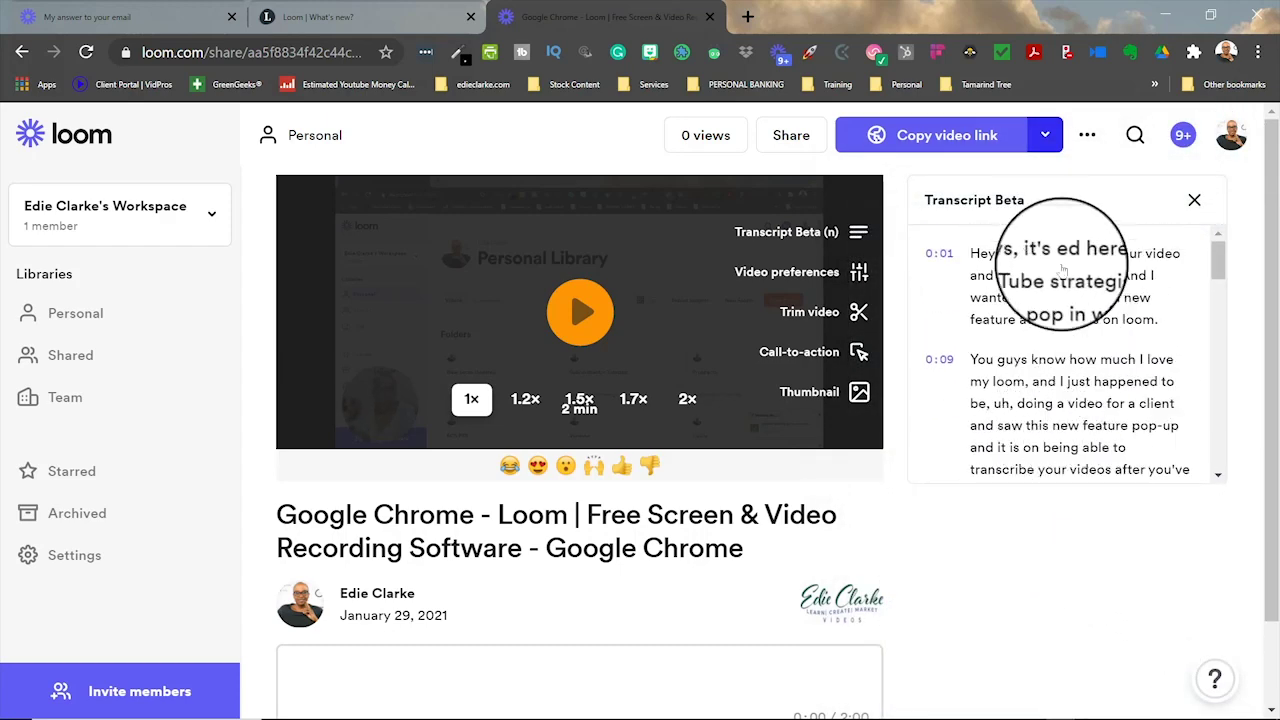